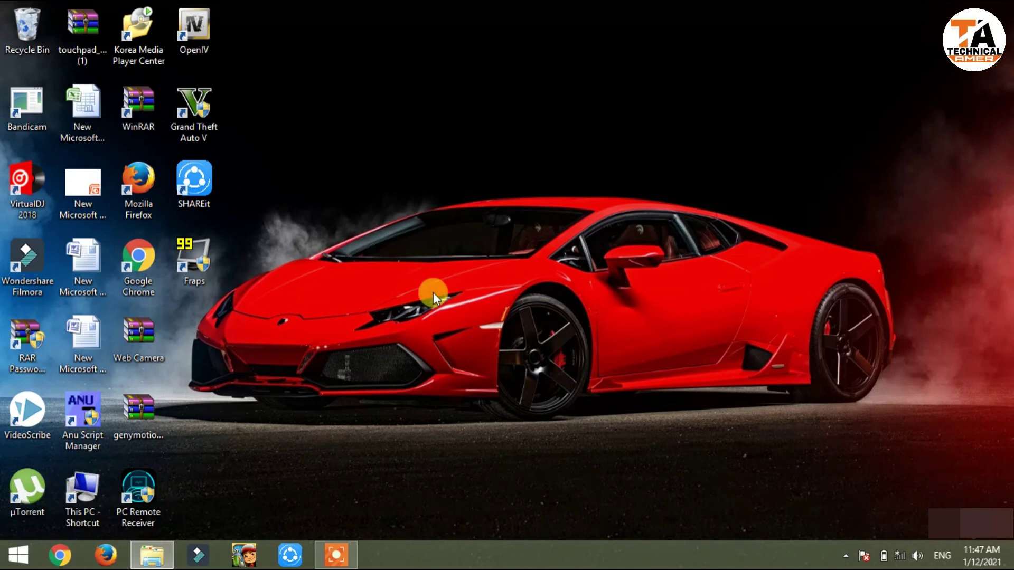
- Extract the mk2 dlc archive inside the GTA 5 Mods folder
{"action": "left_click", "coordinate": [152, 554]}
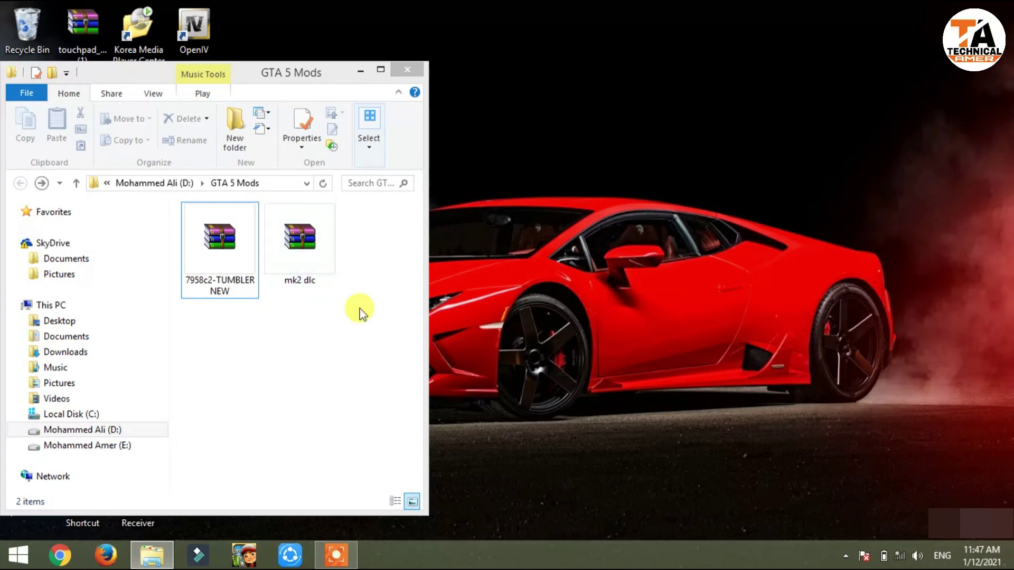
{"action": "left_click", "coordinate": [321, 264]}
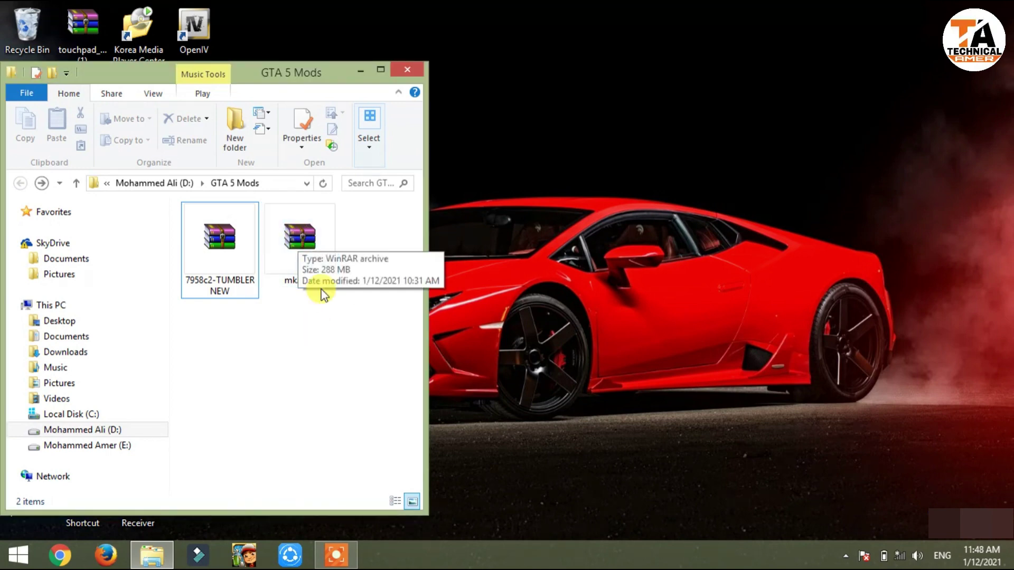
{"action": "right_click", "coordinate": [313, 245]}
{"action": "left_click", "coordinate": [370, 250]}
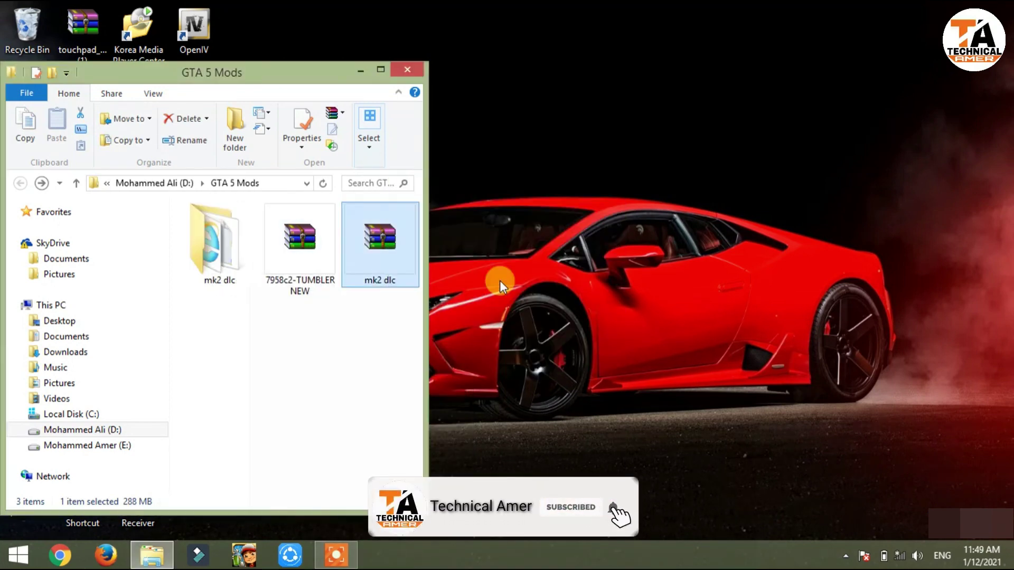
{"action": "left_click", "coordinate": [389, 374]}
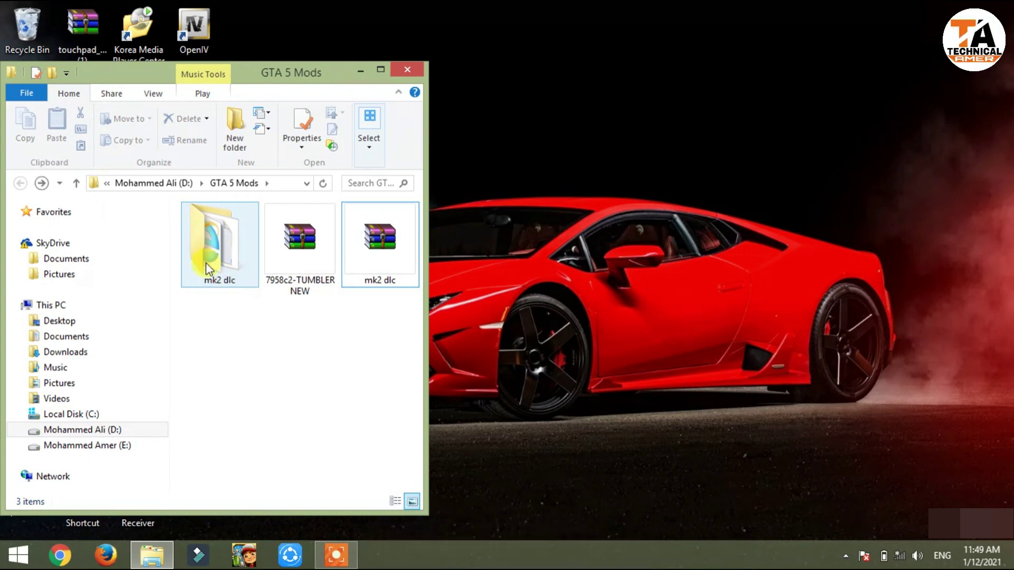
- Open the extracted mk2 dlc folder and the Grand Theft Auto V installation folder, arranging both windows side by side
{"action": "double_click", "coordinate": [222, 255]}
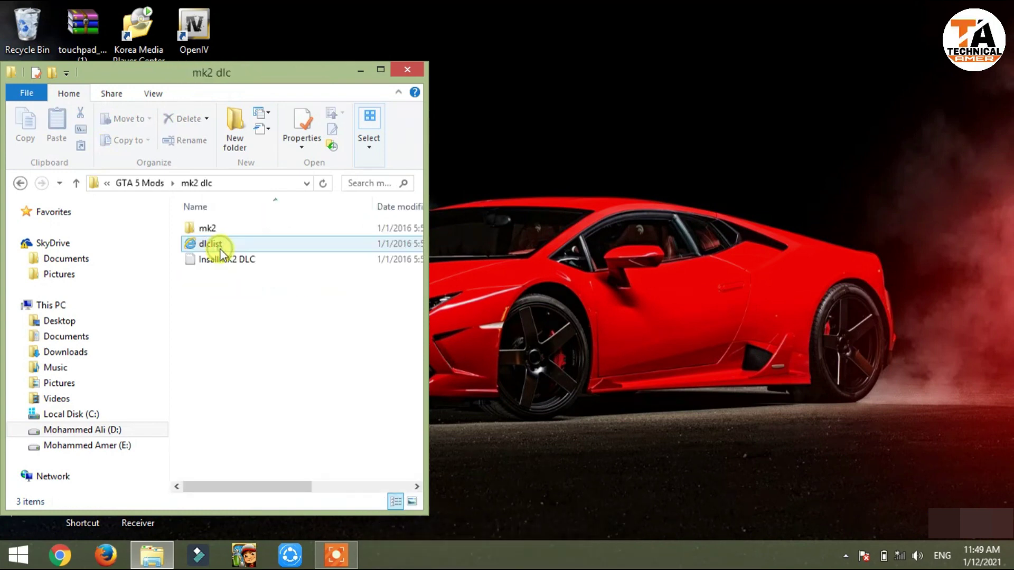
{"action": "left_click_drag", "start_coordinate": [319, 74], "coordinate": [321, 288]}
{"action": "right_click", "coordinate": [204, 113]}
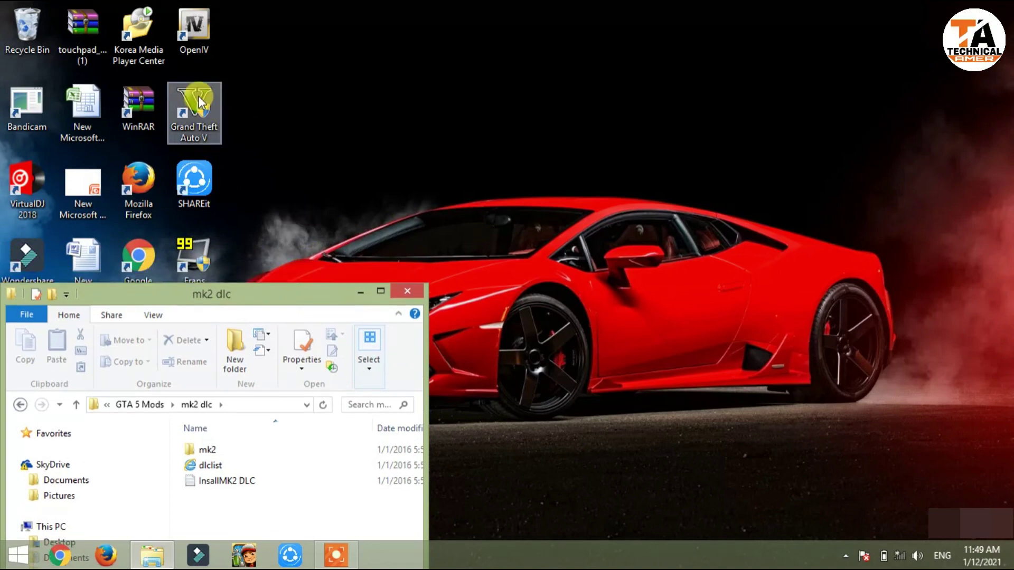
{"action": "left_click", "coordinate": [272, 125]}
{"action": "left_click_drag", "start_coordinate": [844, 29], "coordinate": [862, 26]}
{"action": "left_click_drag", "start_coordinate": [593, 159], "coordinate": [399, 159]}
{"action": "left_click_drag", "start_coordinate": [554, 460], "coordinate": [555, 527]}
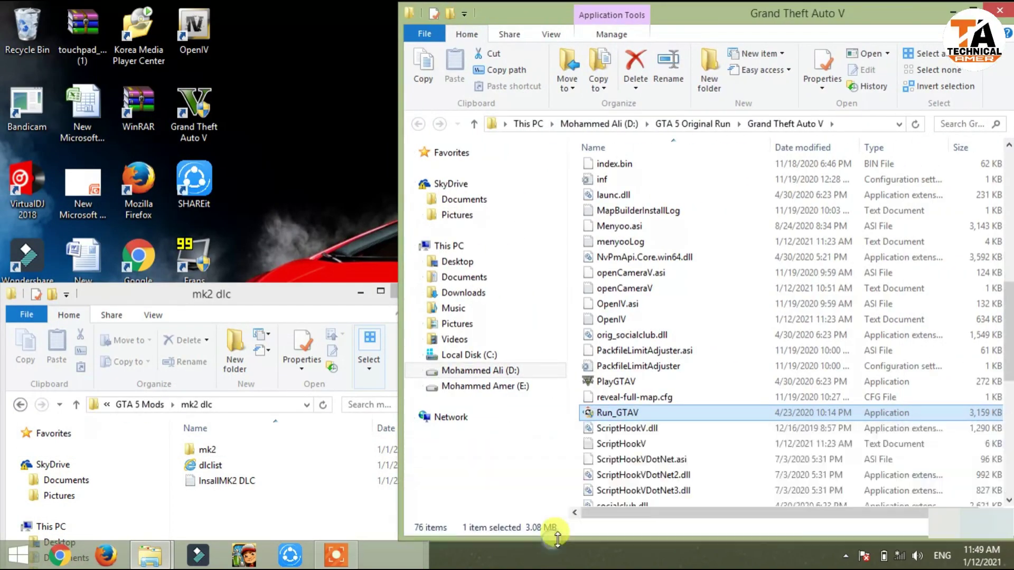
{"action": "left_click_drag", "start_coordinate": [323, 294], "coordinate": [310, 78]}
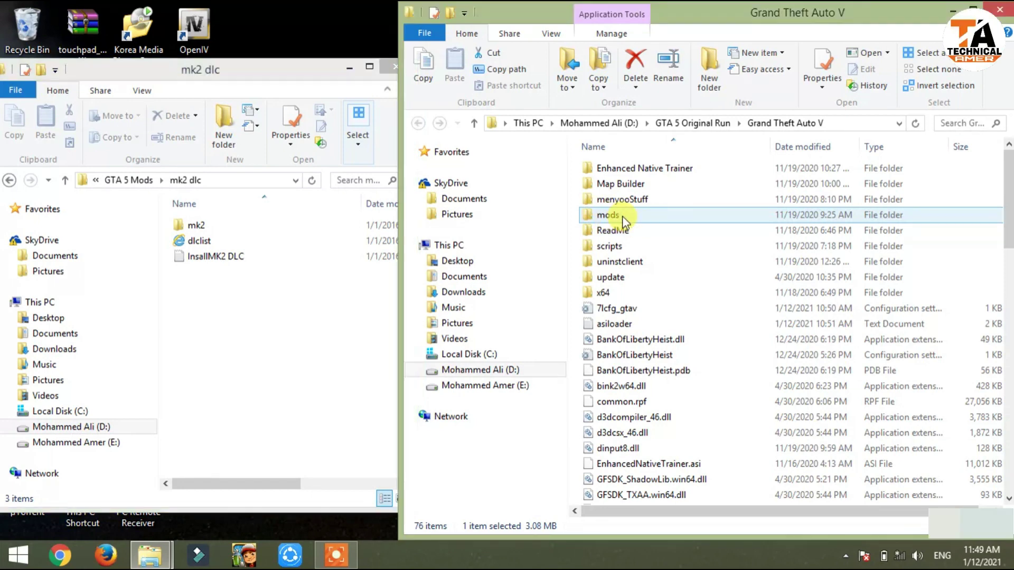
- In the Grand Theft Auto V folder, go to mods\update\x64\dlcpacks
{"action": "double_click", "coordinate": [608, 216]}
{"action": "left_click", "coordinate": [633, 169]}
{"action": "double_click", "coordinate": [633, 169]}
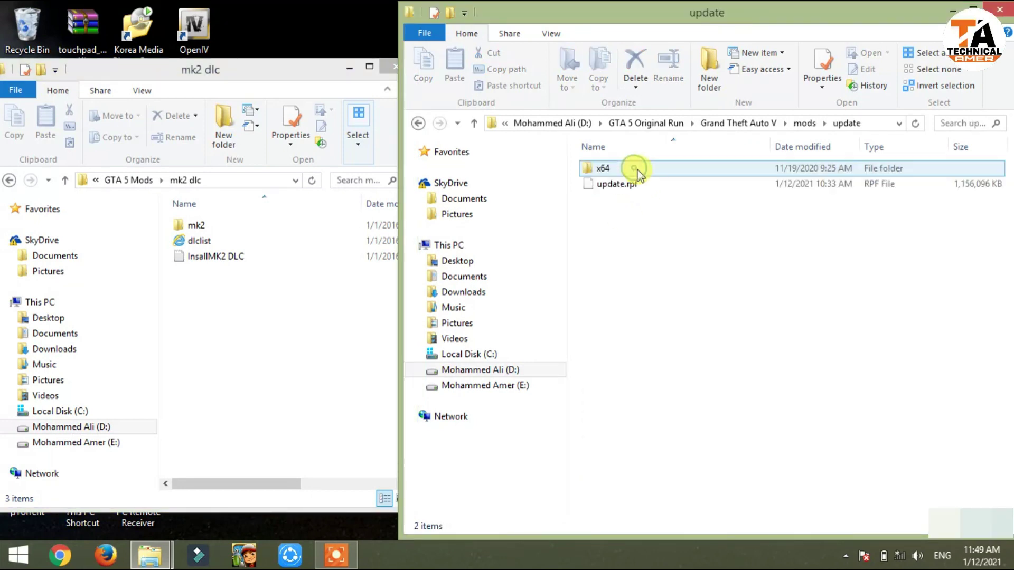
{"action": "double_click", "coordinate": [628, 169]}
{"action": "left_click", "coordinate": [636, 185]}
{"action": "double_click", "coordinate": [636, 186]}
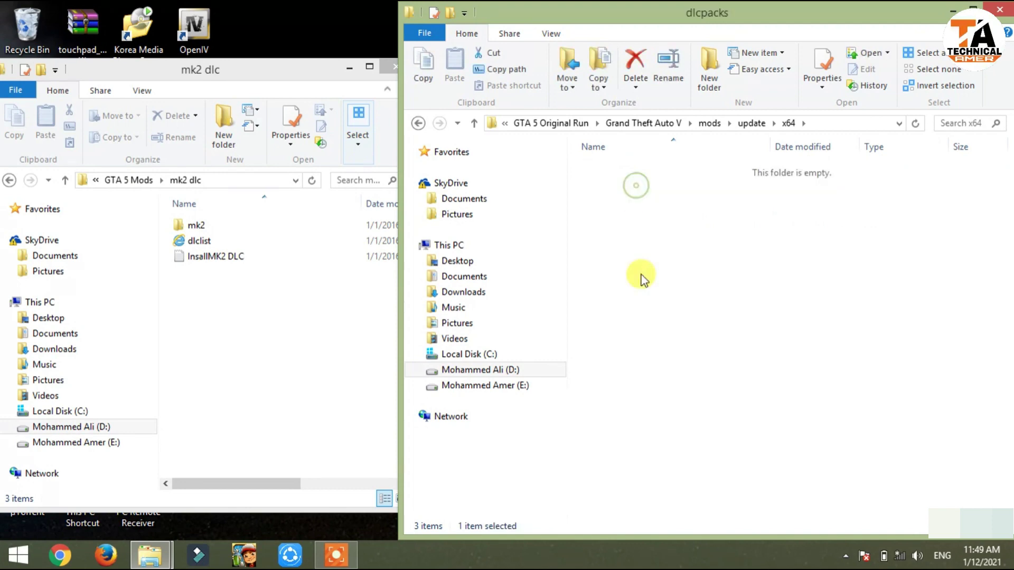
- Move the mk2 folder from mk2 dlc into the game's dlcpacks folder and close the dlcpacks window
{"action": "left_click", "coordinate": [320, 329]}
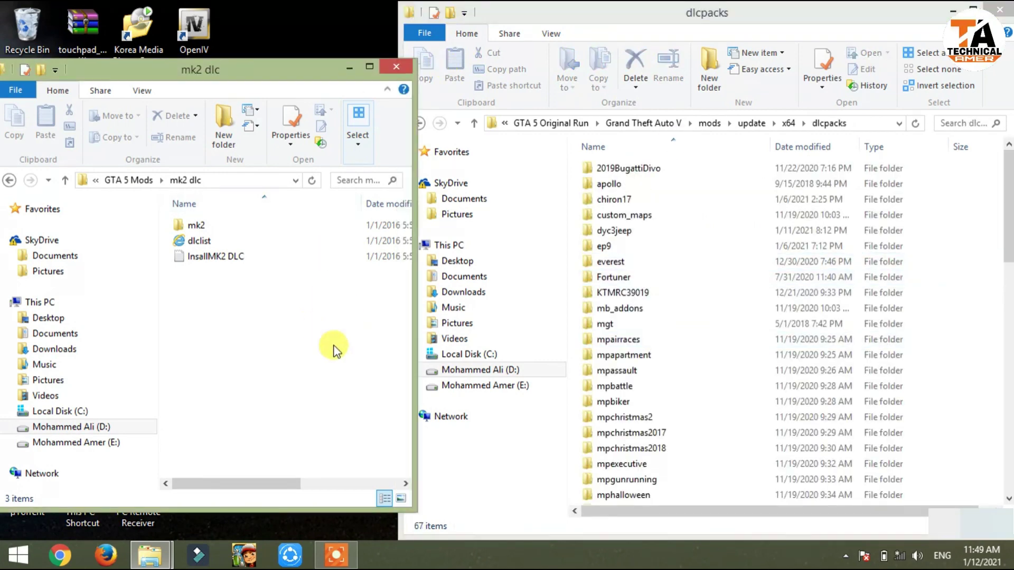
{"action": "left_click", "coordinate": [198, 226]}
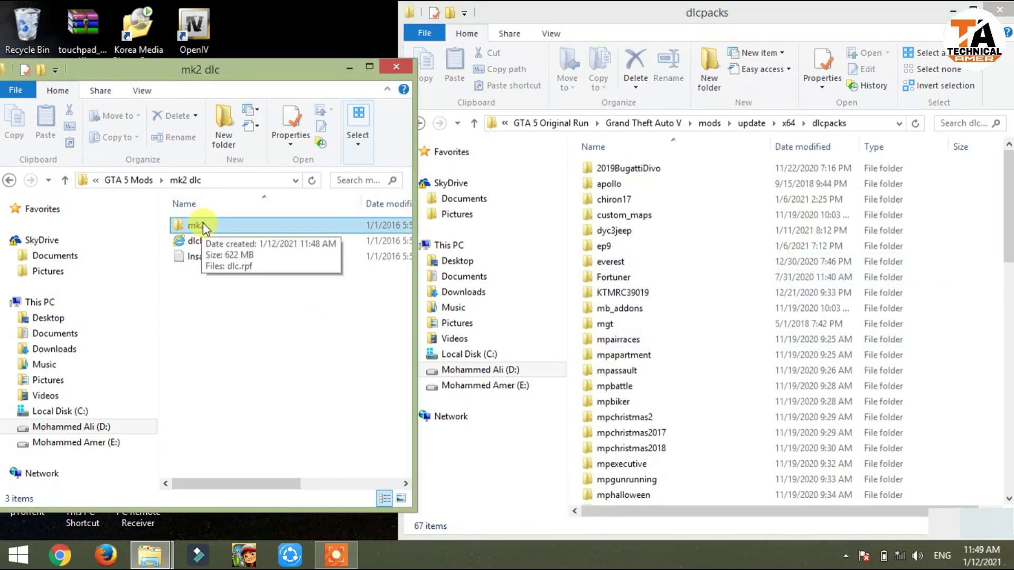
{"action": "left_click_drag", "start_coordinate": [203, 225], "coordinate": [996, 419]}
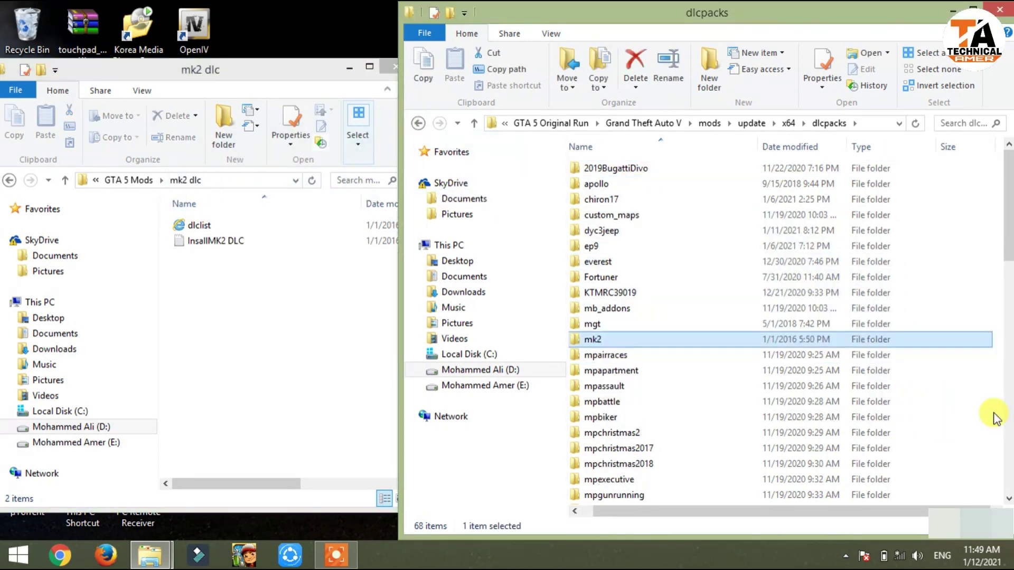
{"action": "left_click", "coordinate": [1001, 12]}
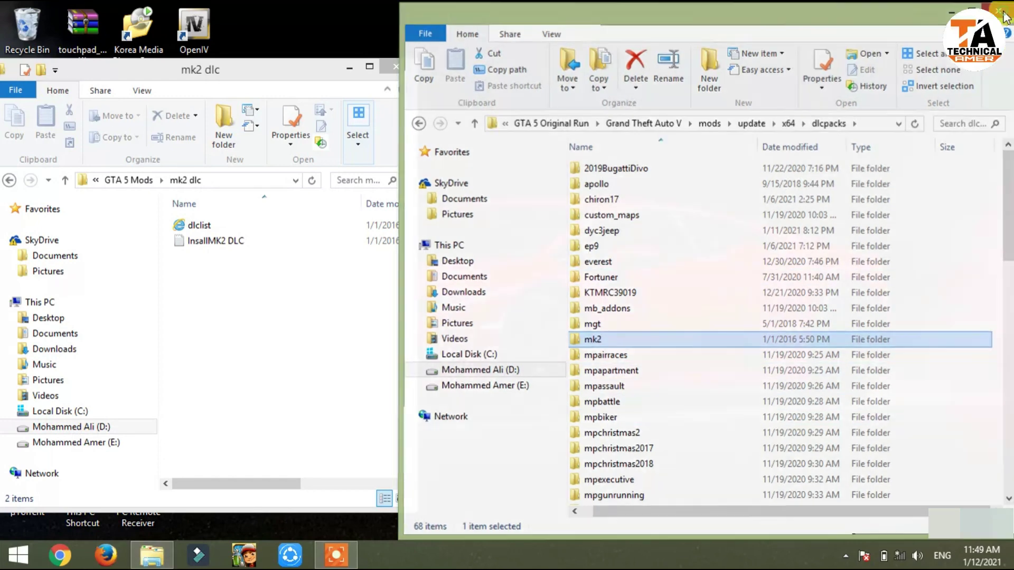
- Copy the line <Item>dlcpacks:\mk2\</Item> from the mod's dlclist file, then clear the open windows off the desktop
{"action": "left_click", "coordinate": [208, 227]}
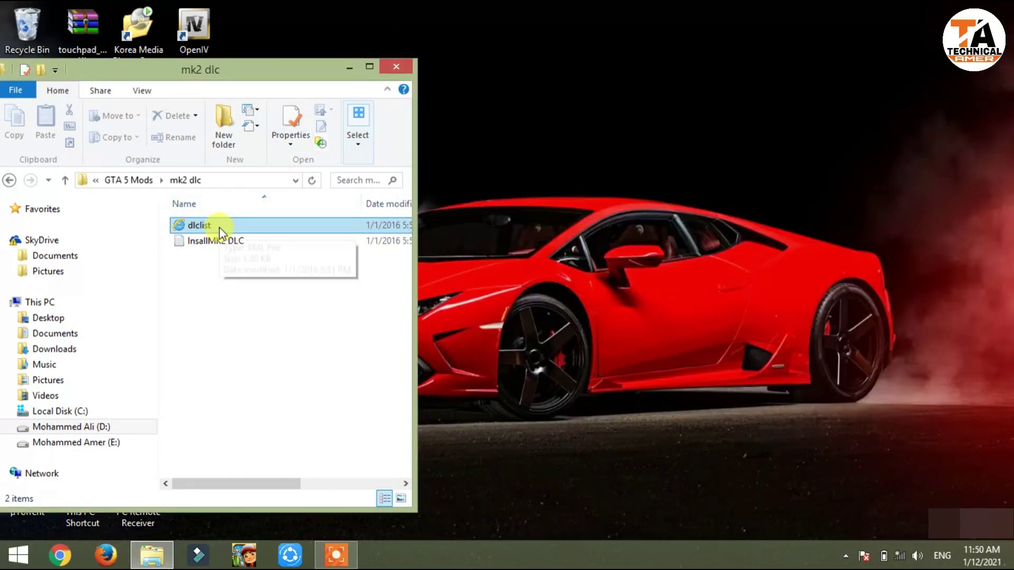
{"action": "double_click", "coordinate": [220, 226]}
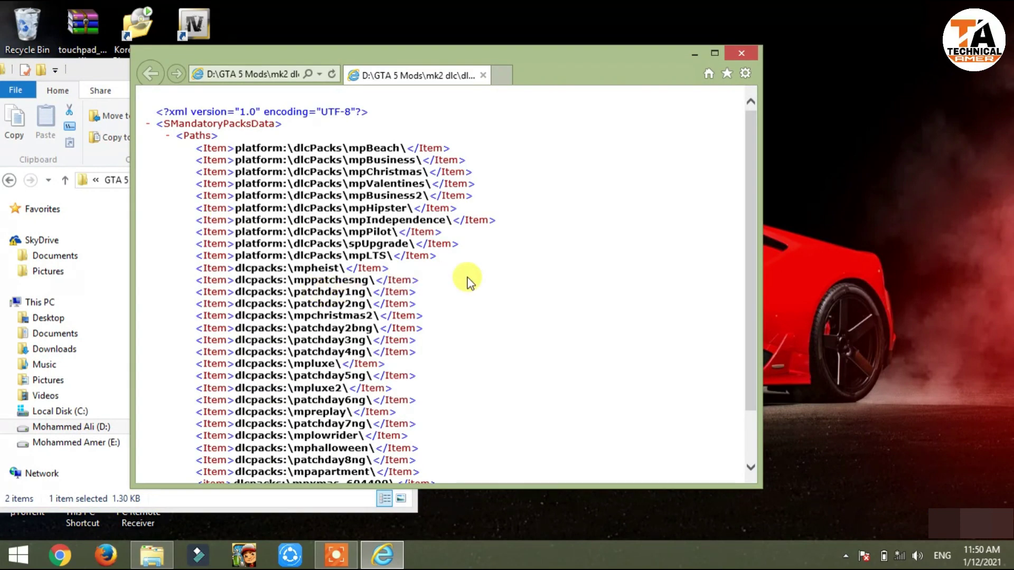
{"action": "scroll", "coordinate": [467, 281], "scroll_direction": "down", "scroll_amount": 3}
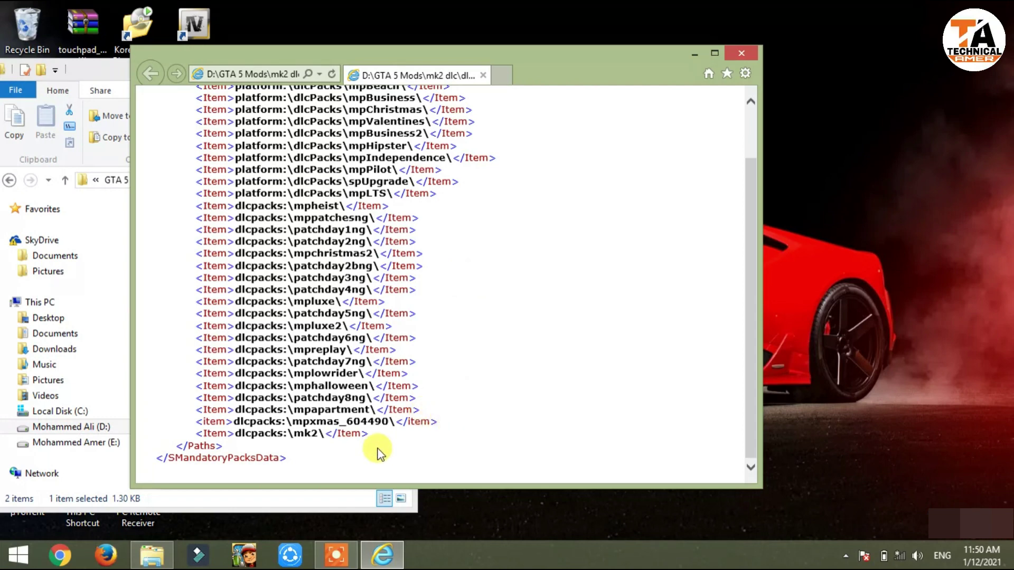
{"action": "left_click_drag", "start_coordinate": [227, 434], "coordinate": [335, 439]}
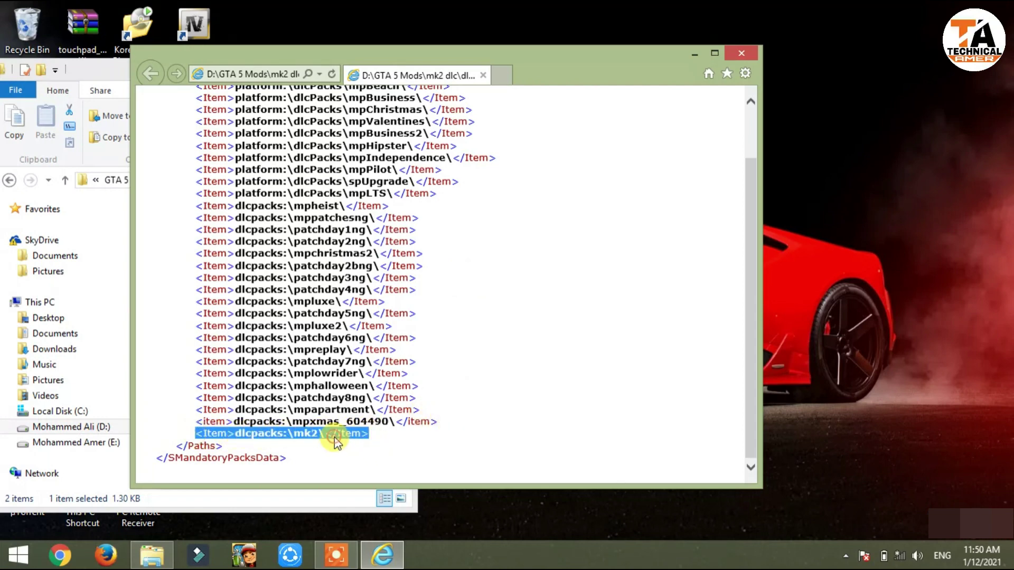
{"action": "right_click", "coordinate": [338, 436]}
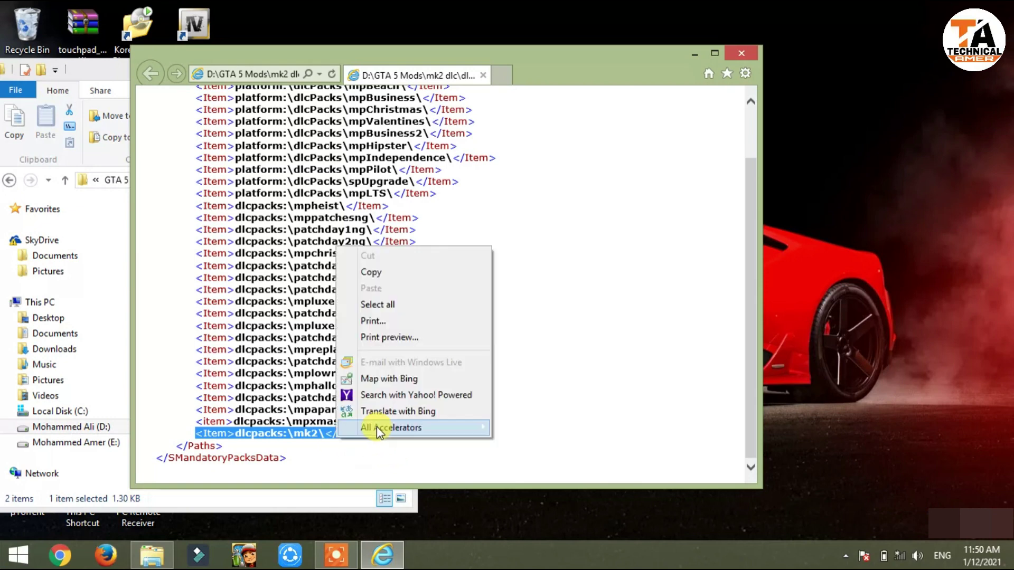
{"action": "left_click", "coordinate": [370, 272]}
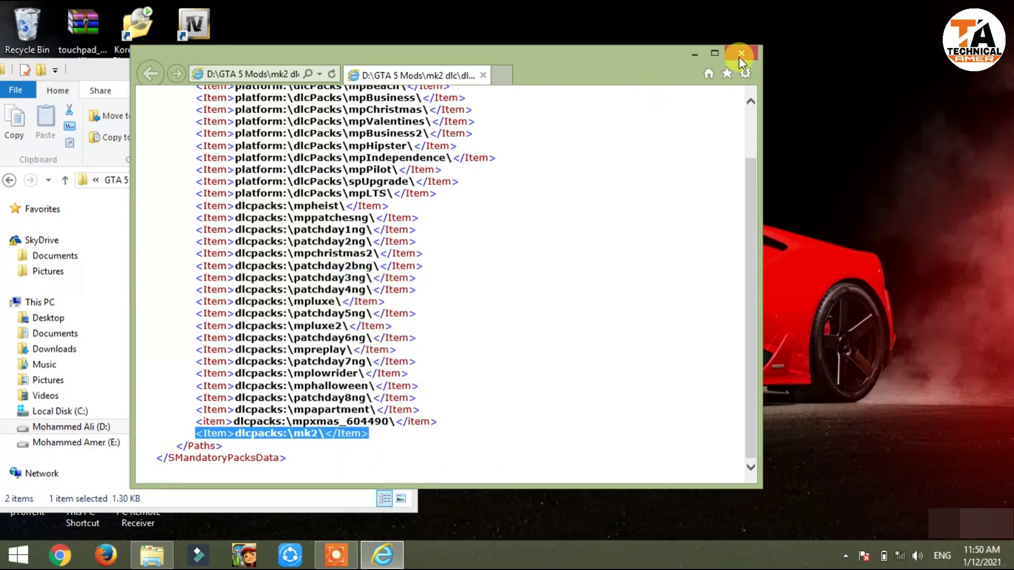
{"action": "left_click", "coordinate": [740, 55]}
{"action": "left_click", "coordinate": [355, 70]}
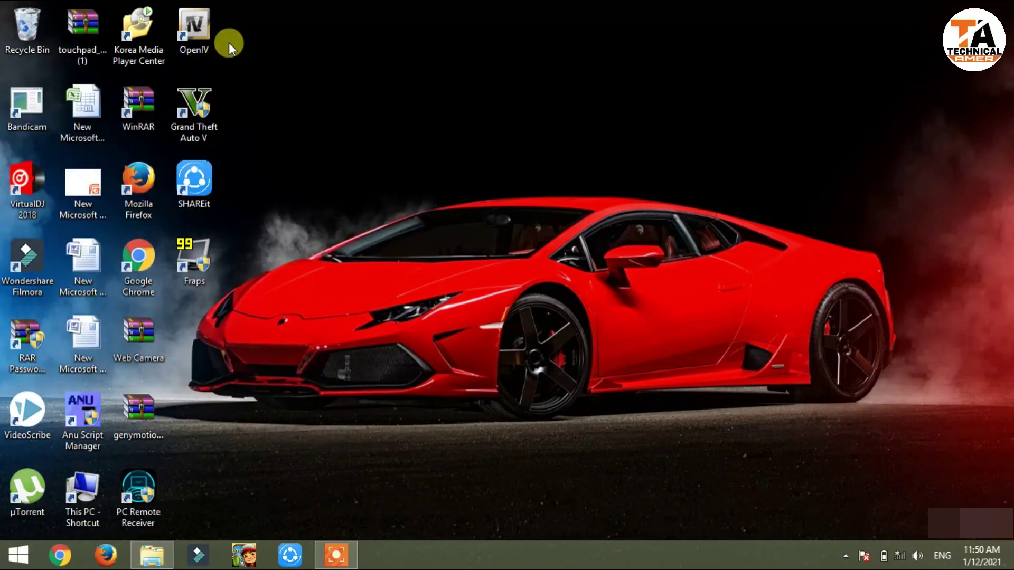
- Launch OpenIV and enable edit mode for GTA V
{"action": "double_click", "coordinate": [214, 45]}
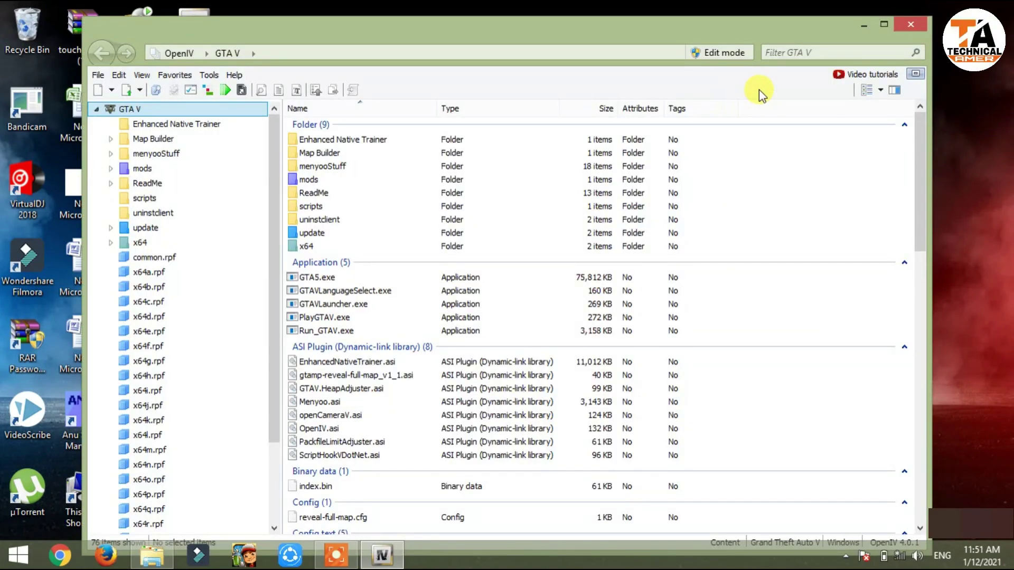
{"action": "left_click", "coordinate": [721, 52]}
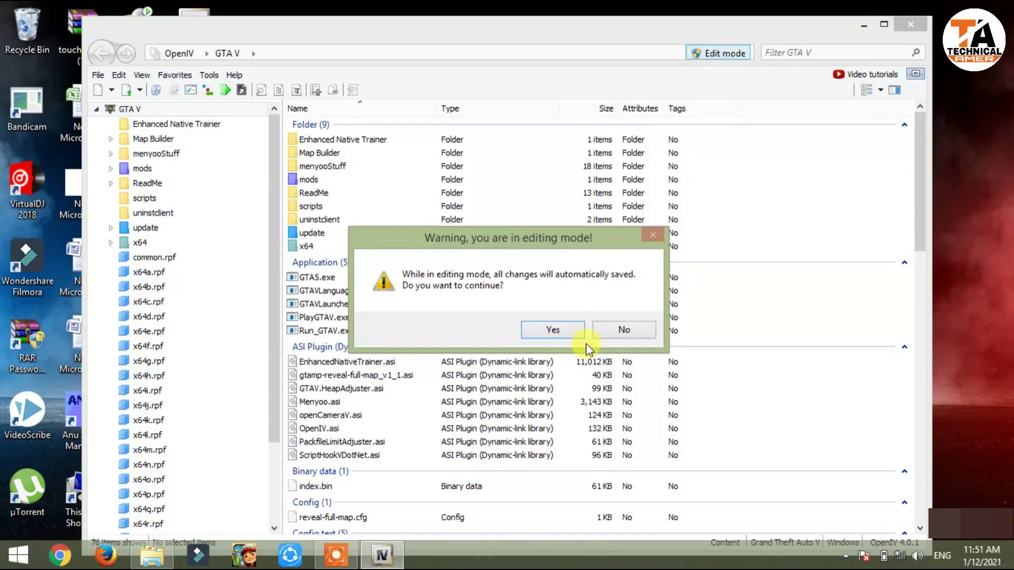
{"action": "left_click", "coordinate": [573, 336]}
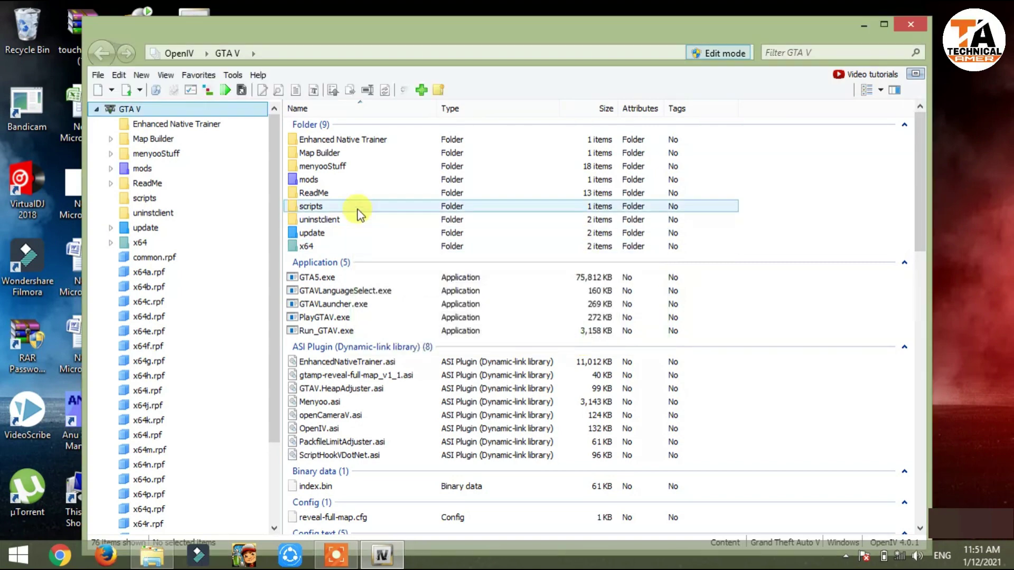
- Browse to mods\update\update.rpf\common\data in the GTA V files
{"action": "double_click", "coordinate": [316, 179]}
{"action": "double_click", "coordinate": [325, 141]}
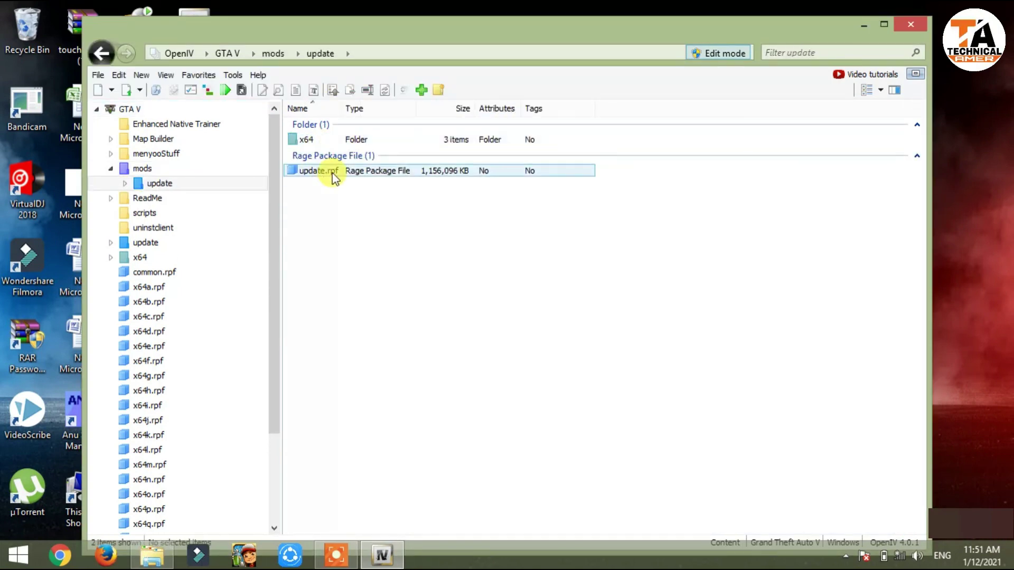
{"action": "left_click", "coordinate": [331, 170]}
{"action": "double_click", "coordinate": [331, 171]}
{"action": "double_click", "coordinate": [325, 139]}
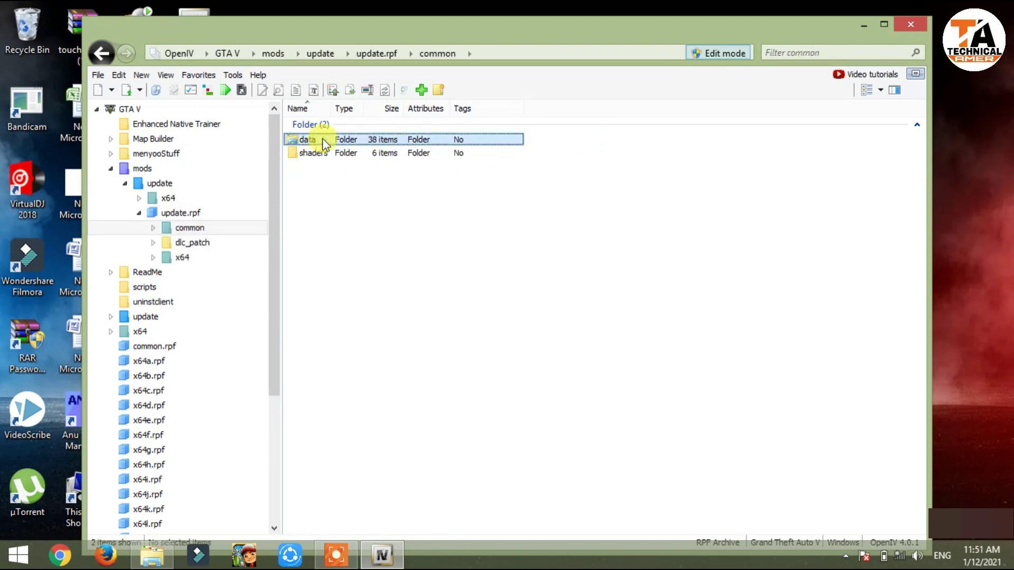
{"action": "double_click", "coordinate": [323, 139]}
{"action": "scroll", "coordinate": [358, 292], "scroll_direction": "down", "scroll_amount": 5}
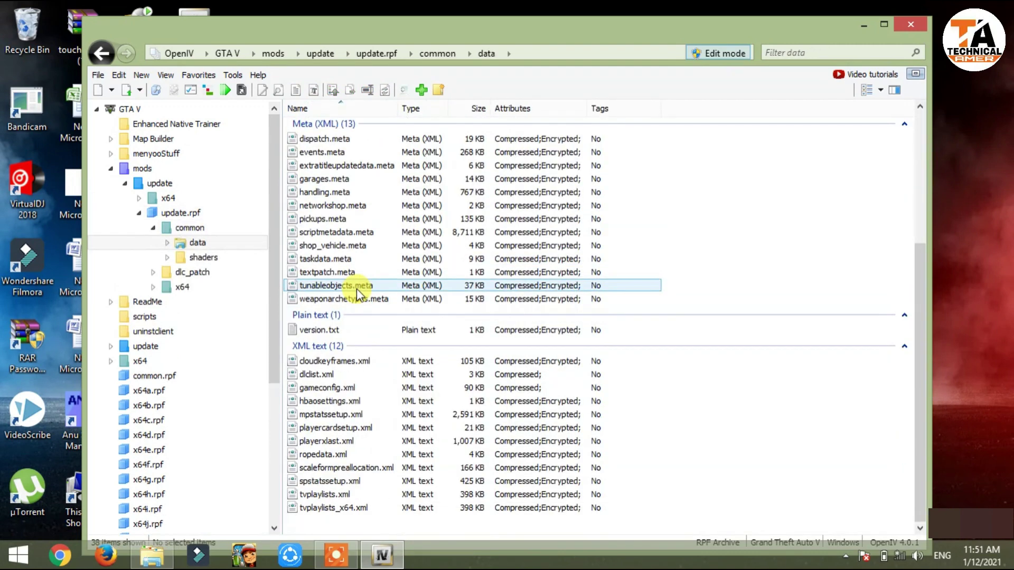
- Edit dlclist.xml by pasting the copied mk2 item on a new line after the dyc3jeep entry, save it, and close OpenIV
{"action": "right_click", "coordinate": [343, 377]}
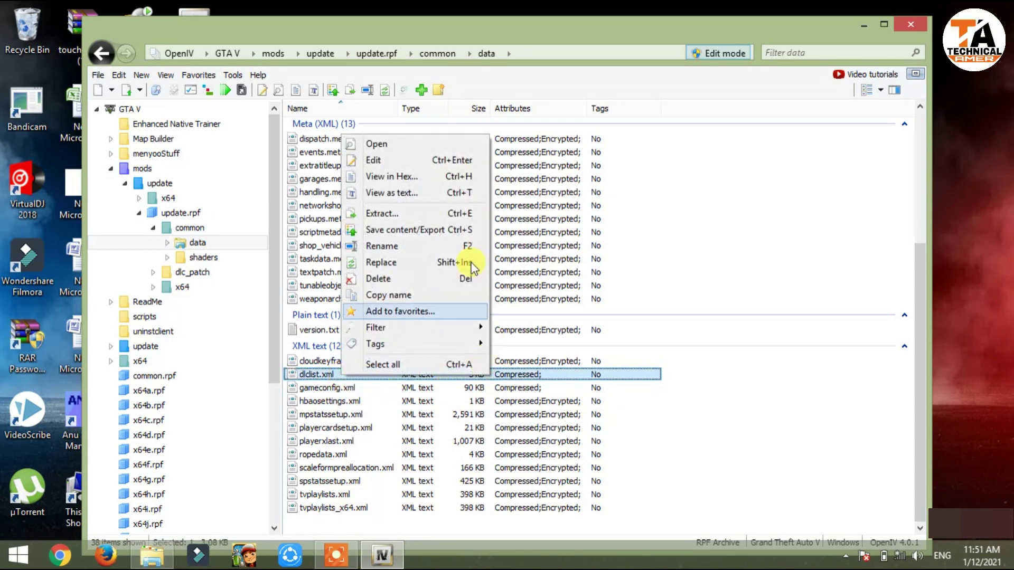
{"action": "left_click", "coordinate": [393, 160]}
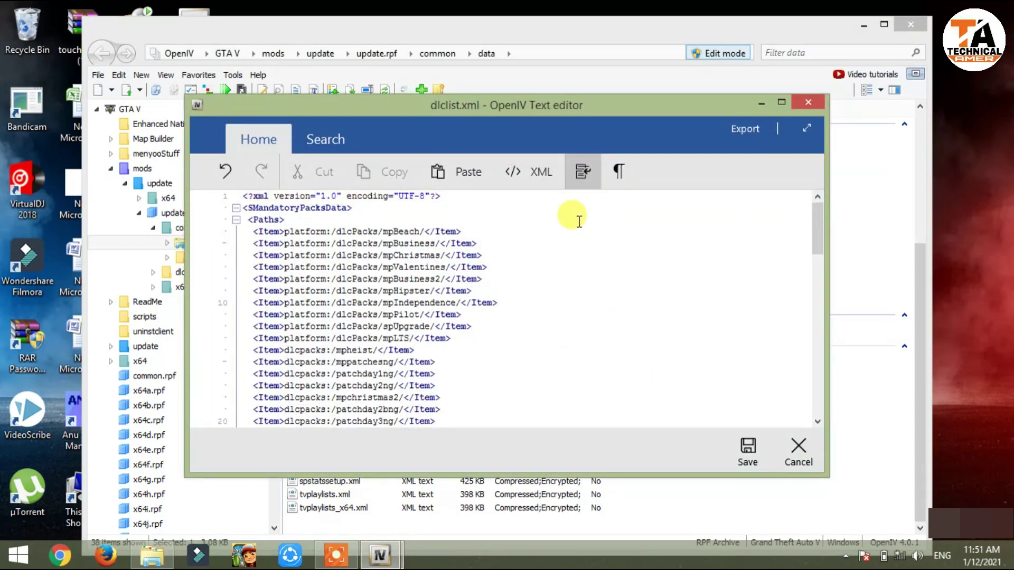
{"action": "scroll", "coordinate": [579, 221], "scroll_direction": "down", "scroll_amount": 20}
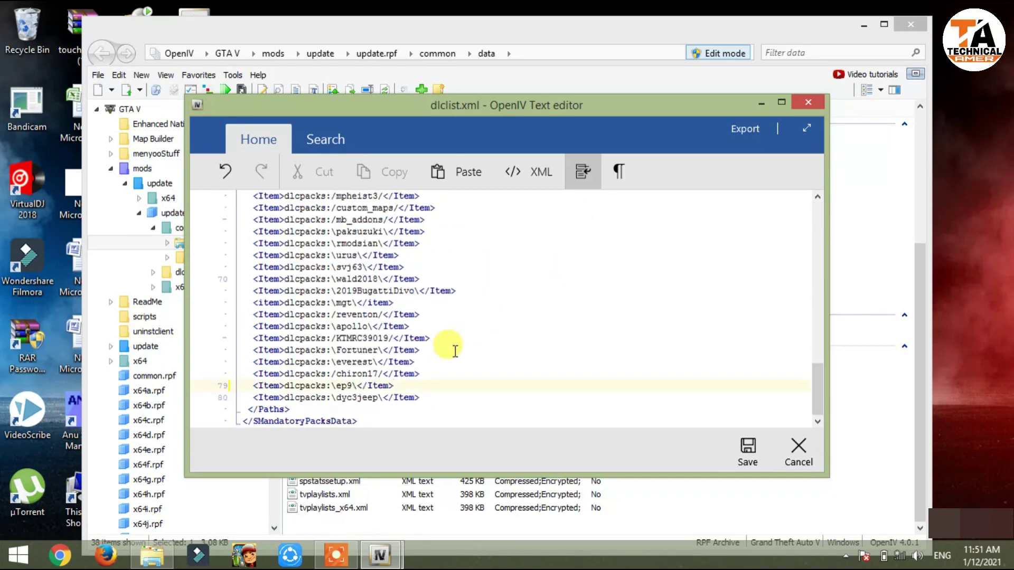
{"action": "key", "text": "Return"}
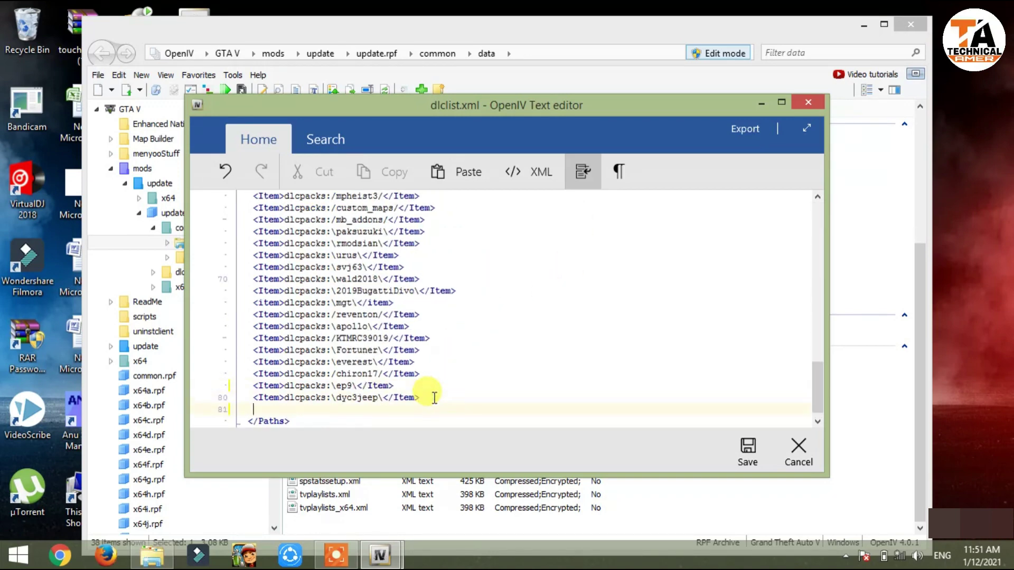
{"action": "scroll", "coordinate": [447, 379], "scroll_direction": "down", "scroll_amount": 1}
{"action": "right_click", "coordinate": [267, 397]}
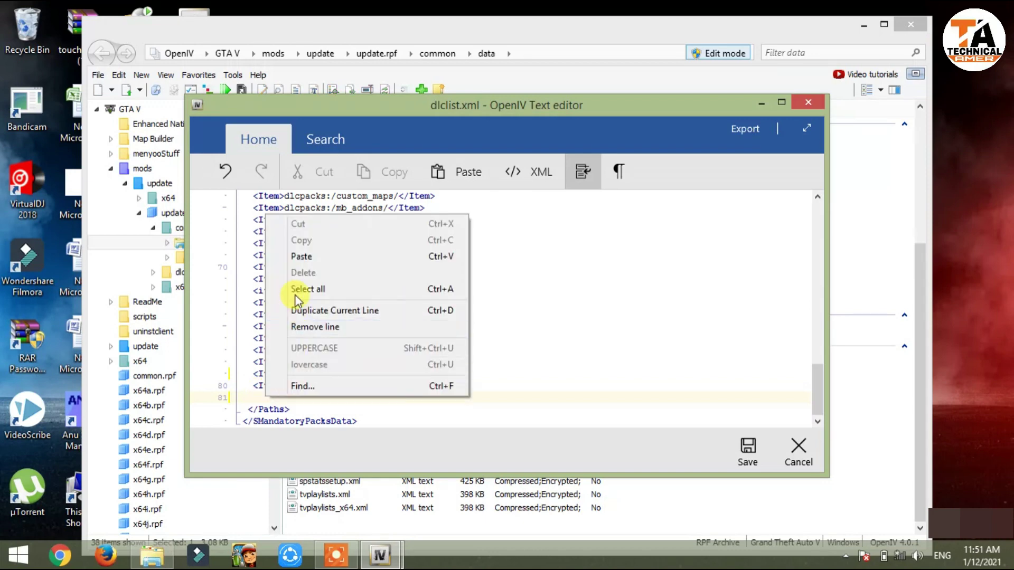
{"action": "left_click", "coordinate": [294, 264]}
{"action": "left_click", "coordinate": [748, 458]}
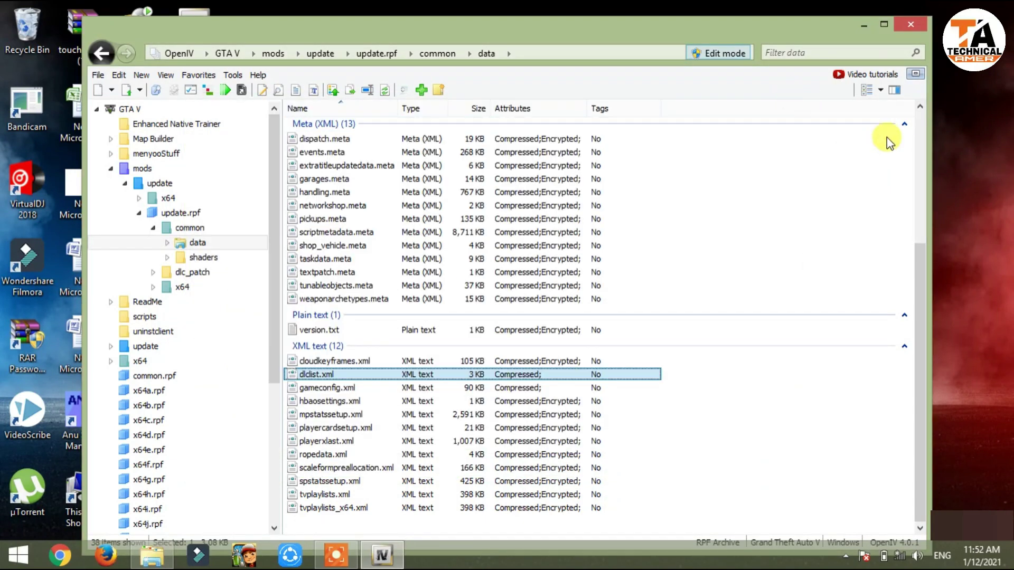
{"action": "left_click", "coordinate": [907, 24]}
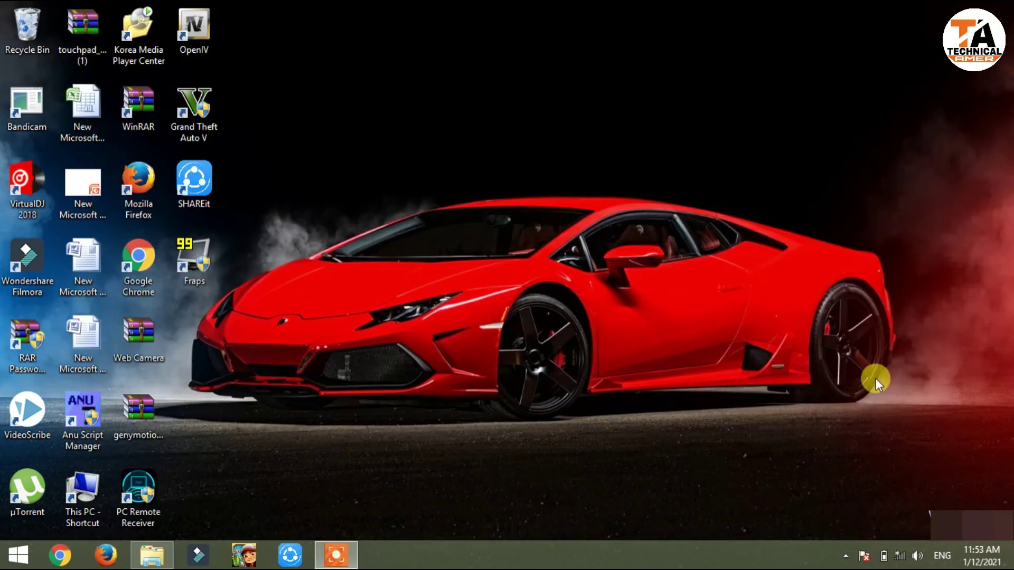
- Return to the GTA 5 Mods folder and delete the extracted mk2 dlc folder and the mk2 dlc archive
{"action": "left_click", "coordinate": [152, 554]}
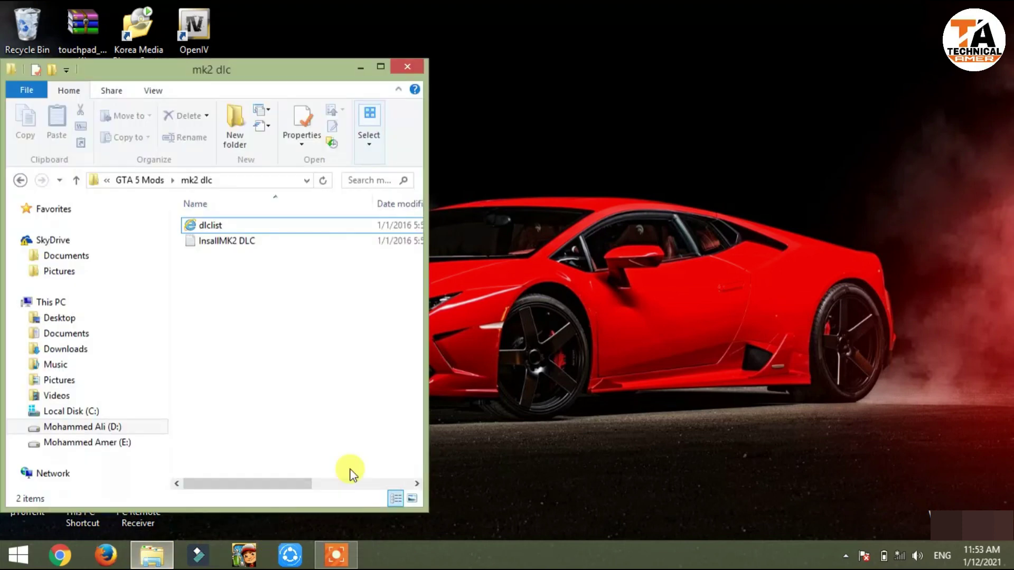
{"action": "left_click", "coordinate": [20, 180]}
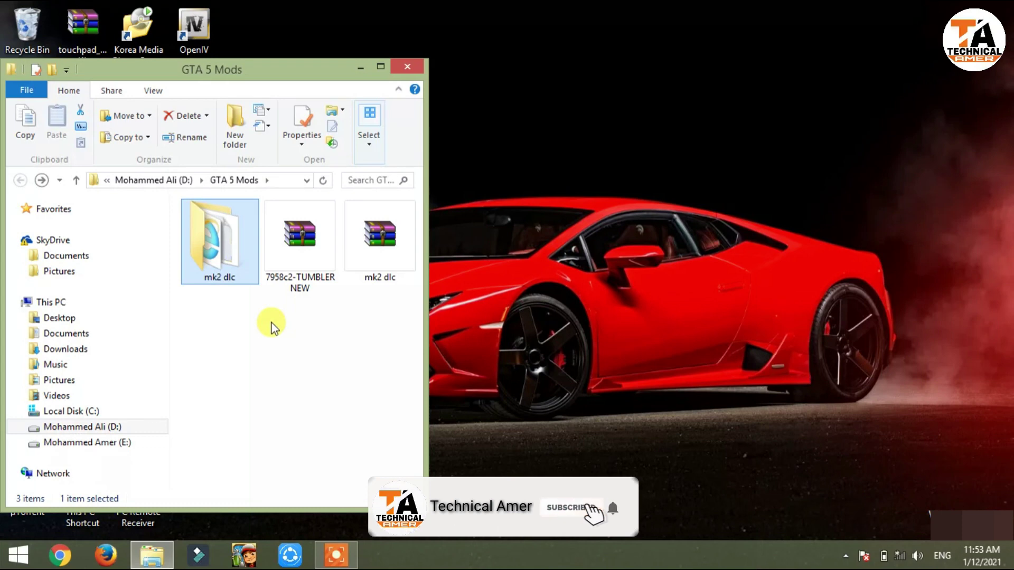
{"action": "right_click", "coordinate": [221, 260]}
{"action": "left_click", "coordinate": [286, 491]}
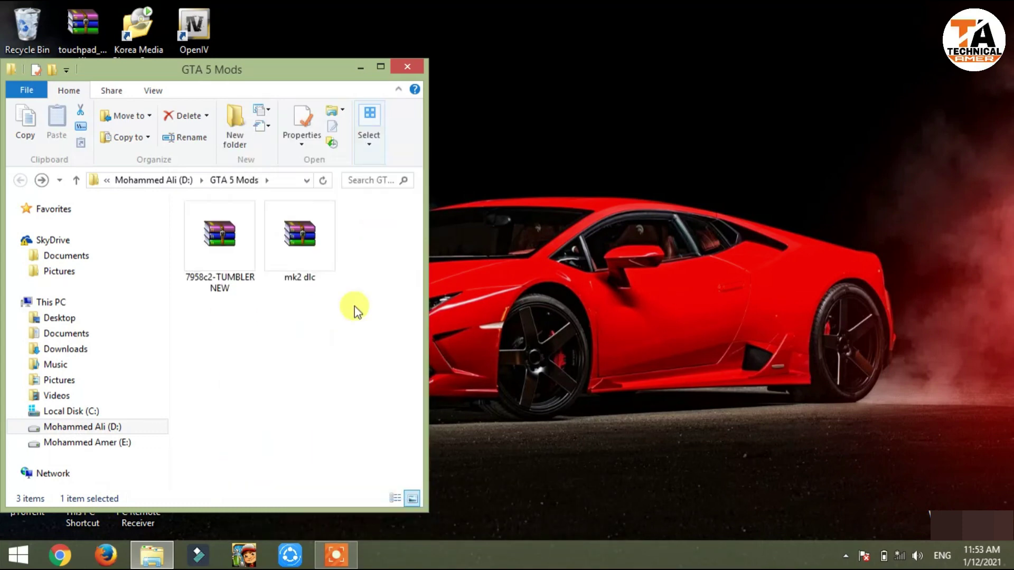
{"action": "right_click", "coordinate": [300, 235]}
{"action": "left_click", "coordinate": [344, 492]}
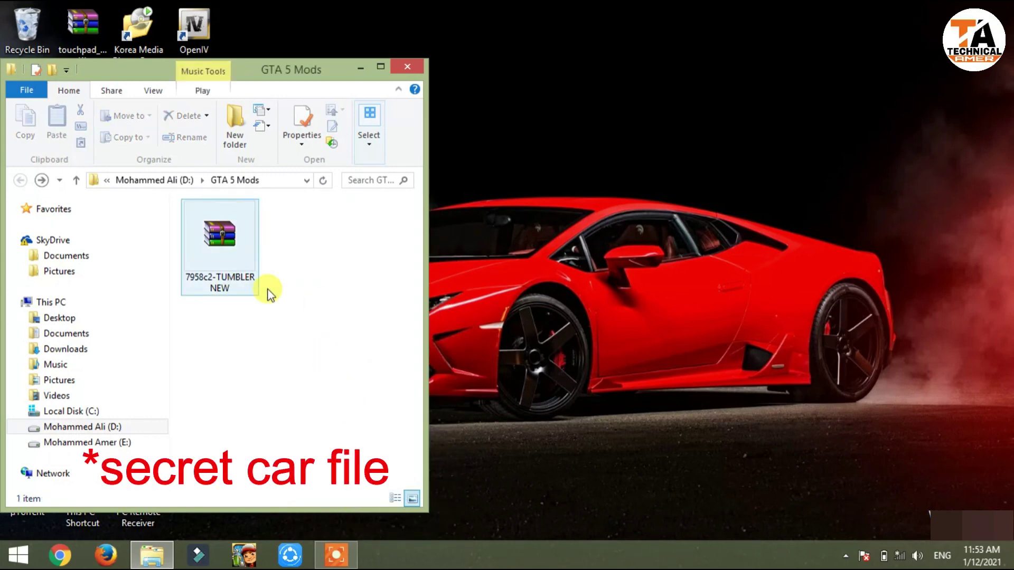
- Extract the 7958c2-TUMBLERNEW archive in place and open TUMBLERNEW\mk2\dlc.rpf\Common\data from the extracted files
{"action": "right_click", "coordinate": [220, 248]}
{"action": "left_click", "coordinate": [275, 317]}
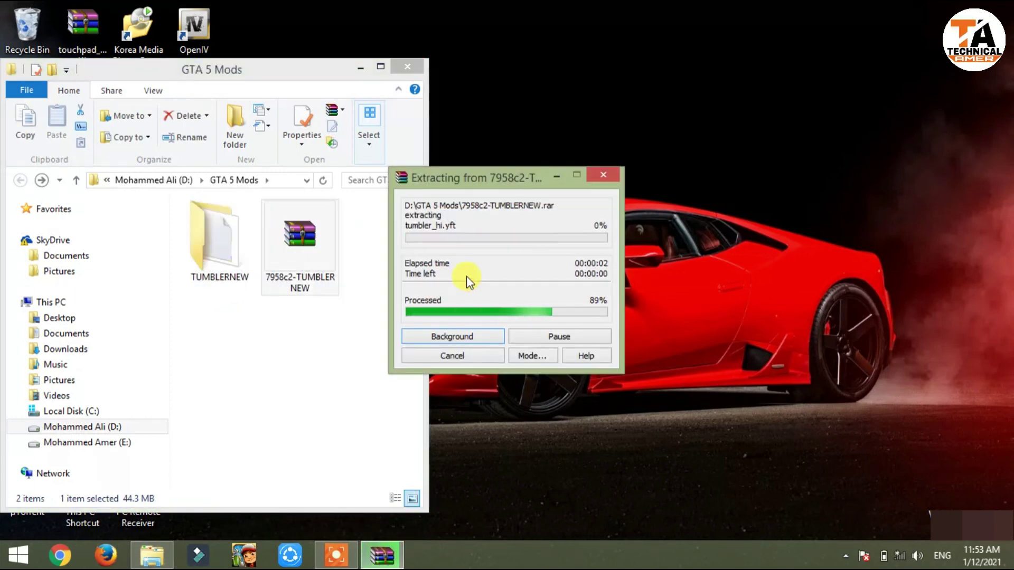
{"action": "double_click", "coordinate": [227, 239]}
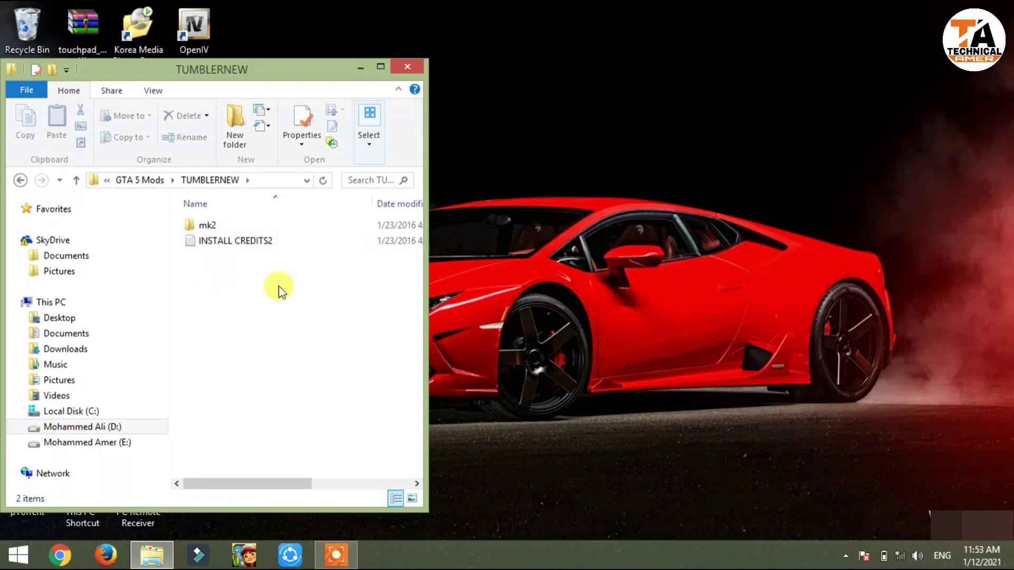
{"action": "double_click", "coordinate": [211, 227]}
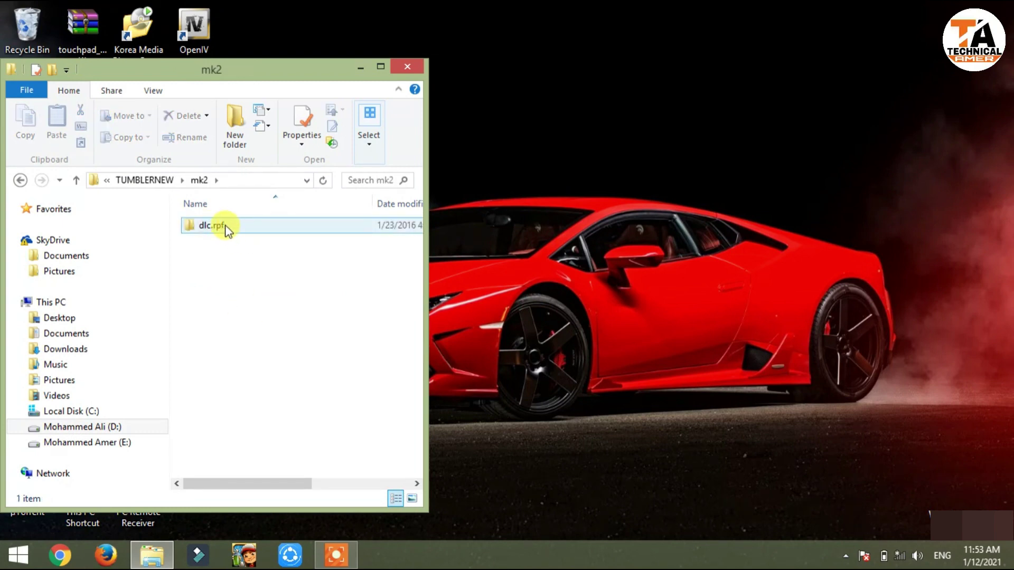
{"action": "double_click", "coordinate": [226, 228]}
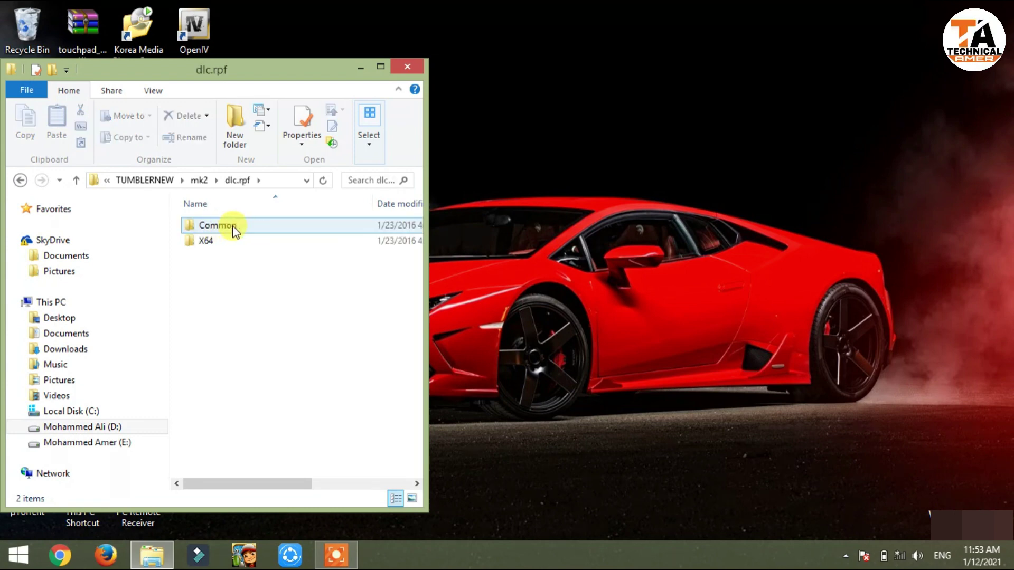
{"action": "double_click", "coordinate": [233, 227]}
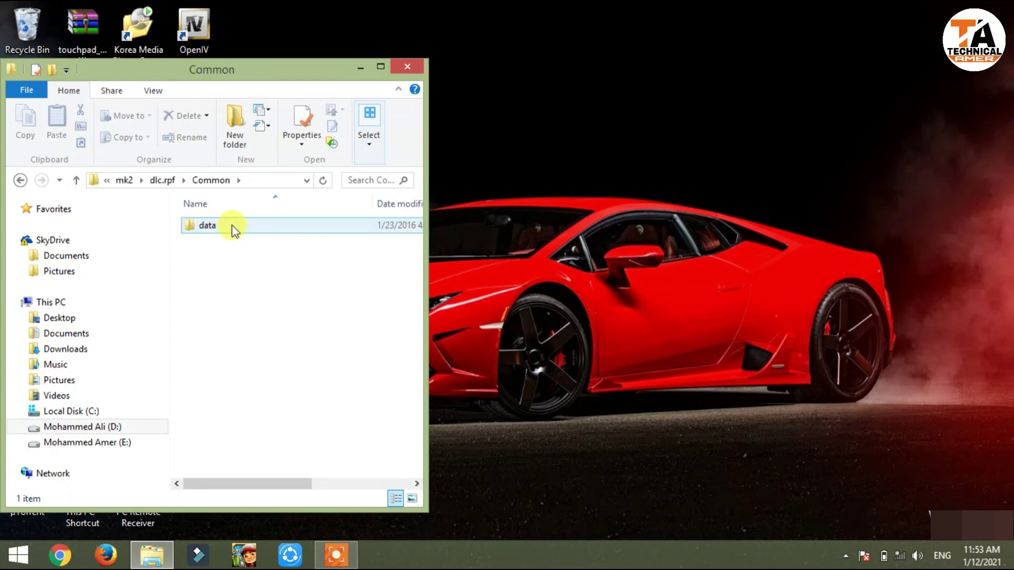
{"action": "double_click", "coordinate": [233, 227]}
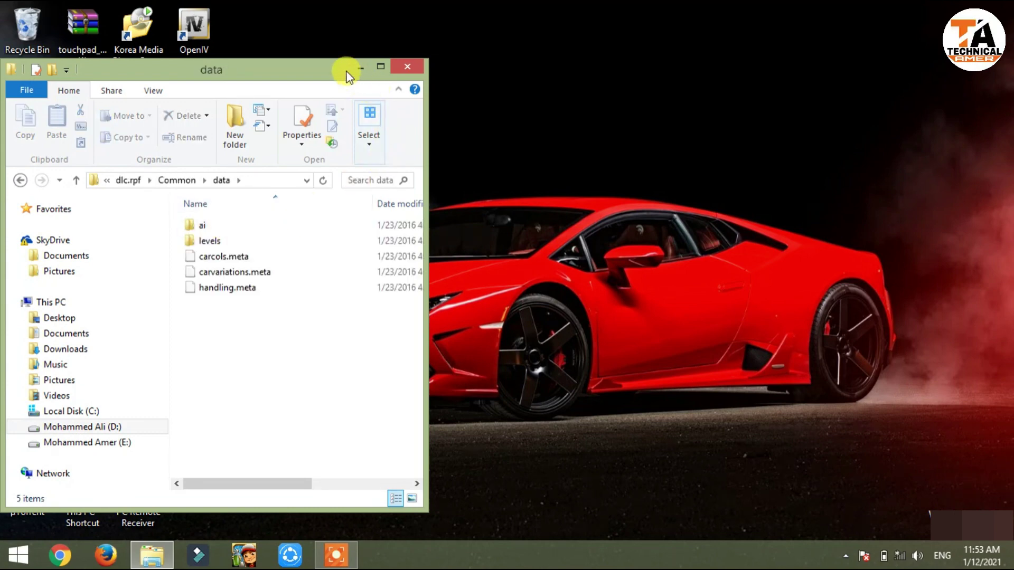
- Move the data folder window clear of the desktop shortcut, launch OpenIV for GTA V and enable edit mode
{"action": "left_click_drag", "start_coordinate": [350, 68], "coordinate": [326, 164]}
{"action": "double_click", "coordinate": [211, 36]}
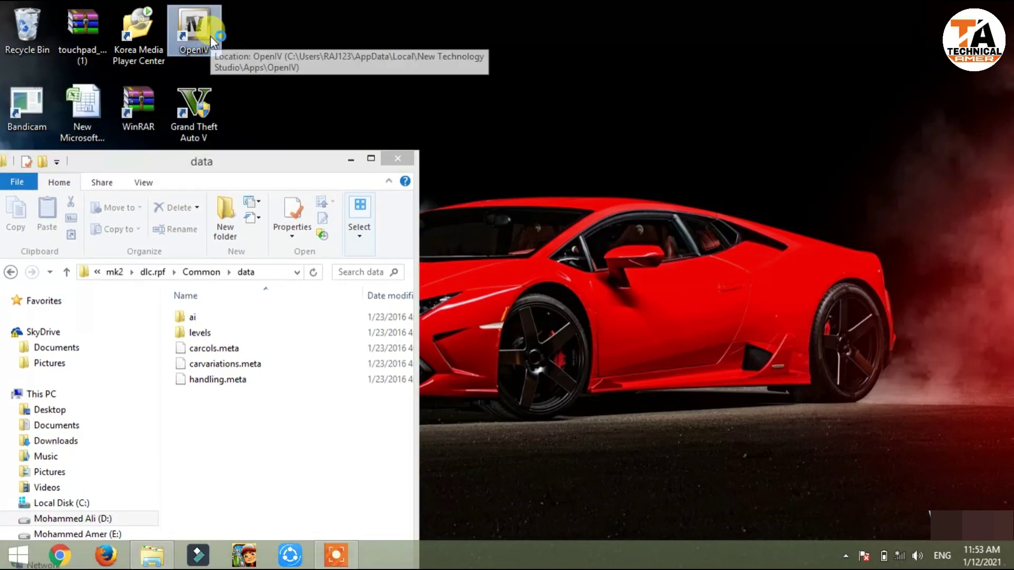
{"action": "left_click", "coordinate": [400, 425]}
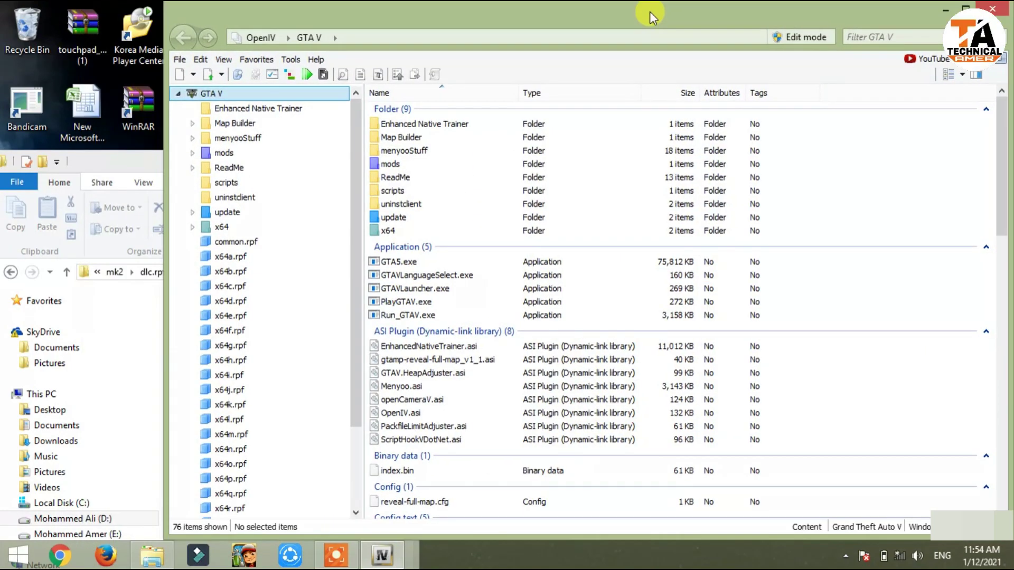
{"action": "left_click", "coordinate": [809, 38]}
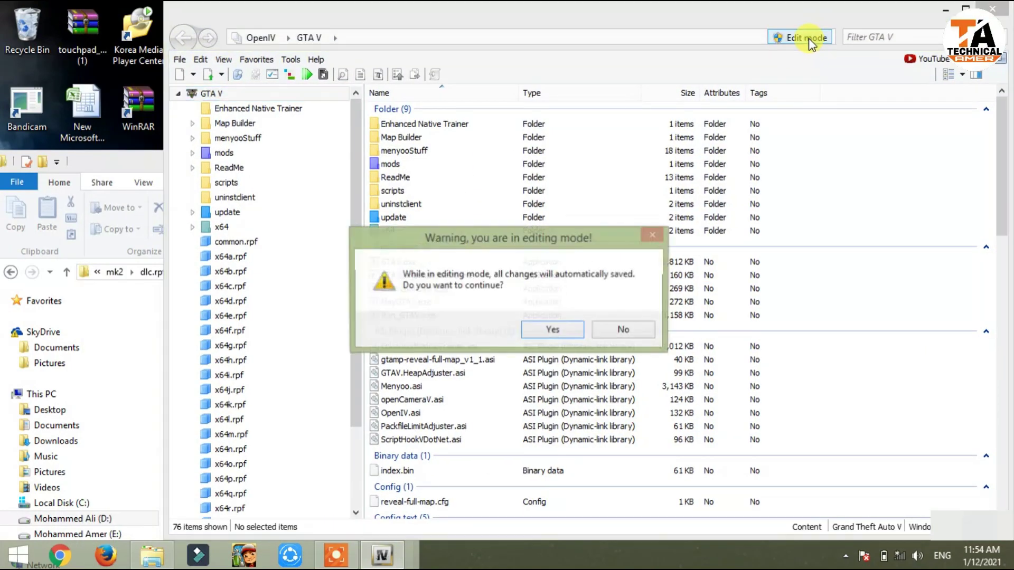
{"action": "left_click", "coordinate": [579, 335]}
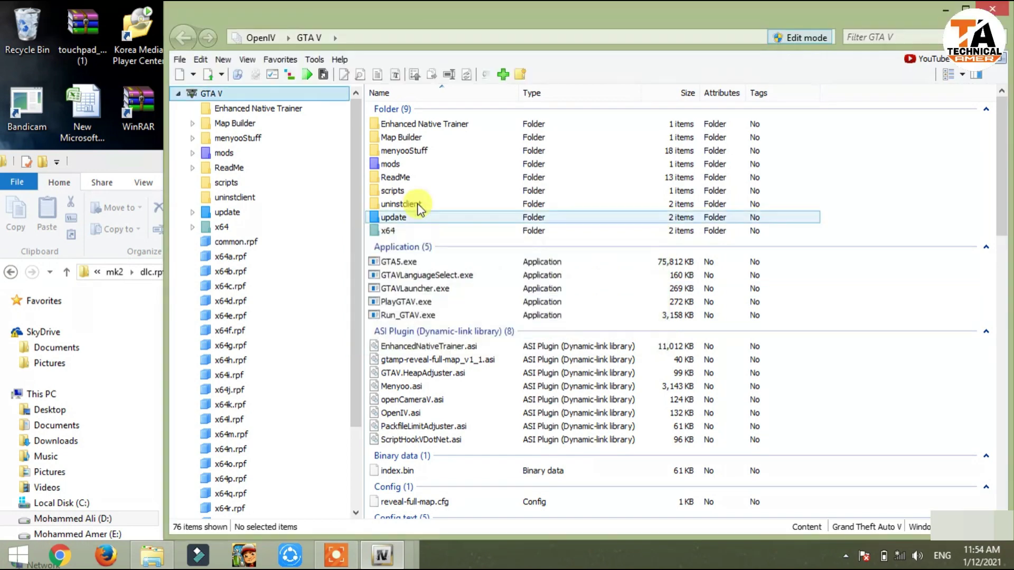
- Browse to mods\update\x64\dlcpacks\mk2\dlc.rpf\common\data\ai in the GTA V files
{"action": "double_click", "coordinate": [403, 168]}
{"action": "double_click", "coordinate": [404, 125]}
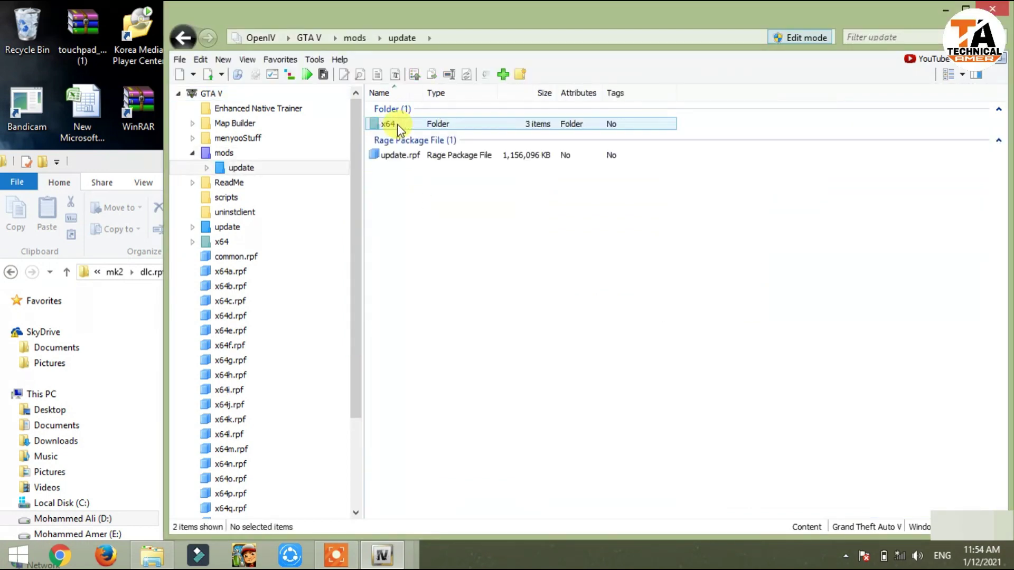
{"action": "double_click", "coordinate": [401, 125]}
{"action": "double_click", "coordinate": [416, 137]}
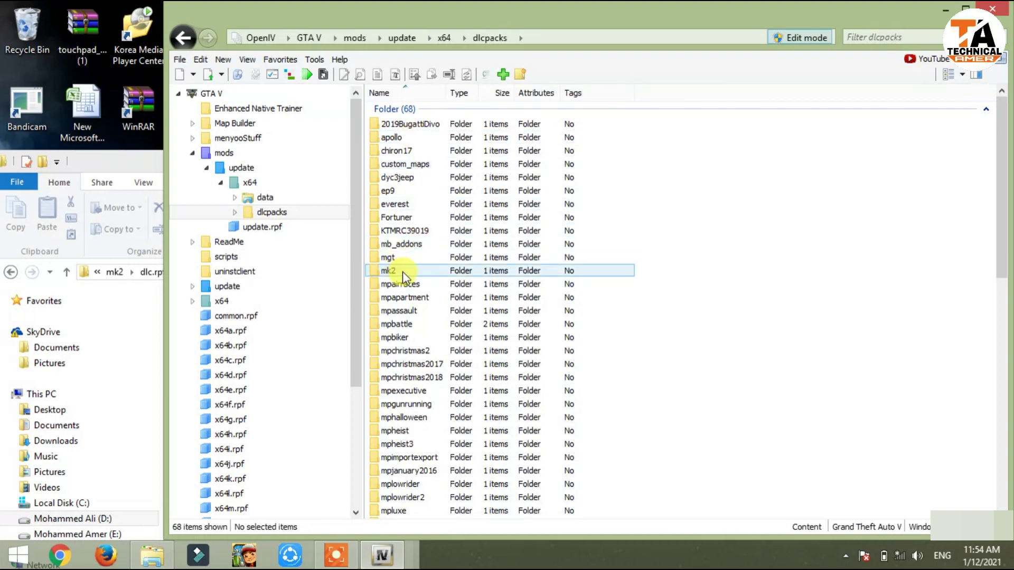
{"action": "double_click", "coordinate": [402, 270]}
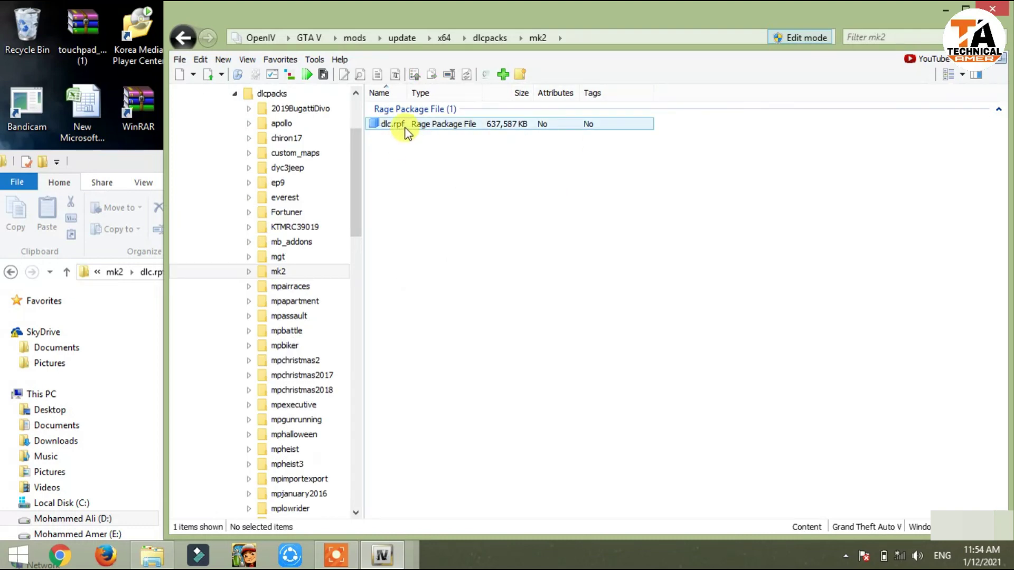
{"action": "double_click", "coordinate": [394, 124]}
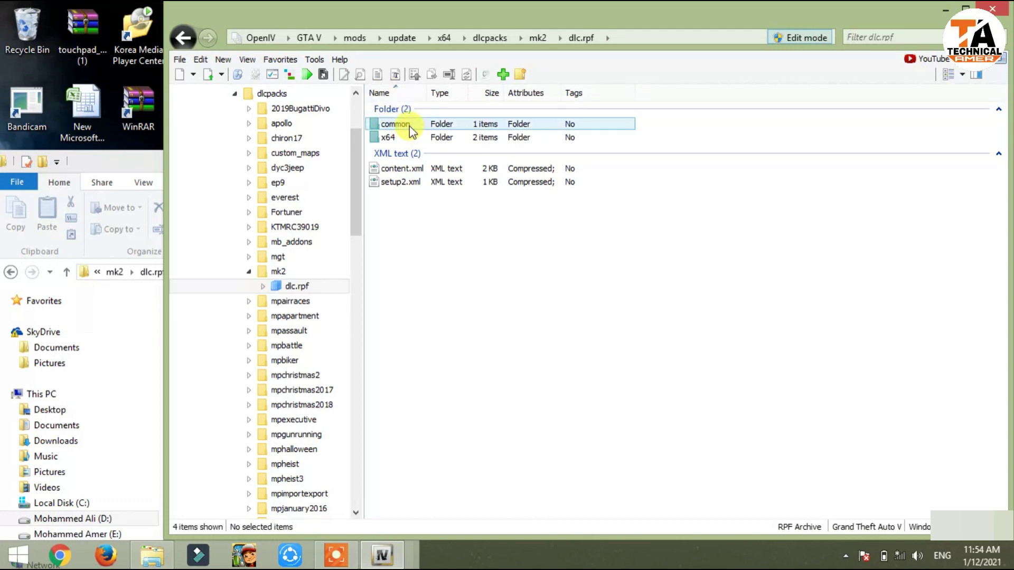
{"action": "double_click", "coordinate": [411, 127]}
{"action": "double_click", "coordinate": [404, 126]}
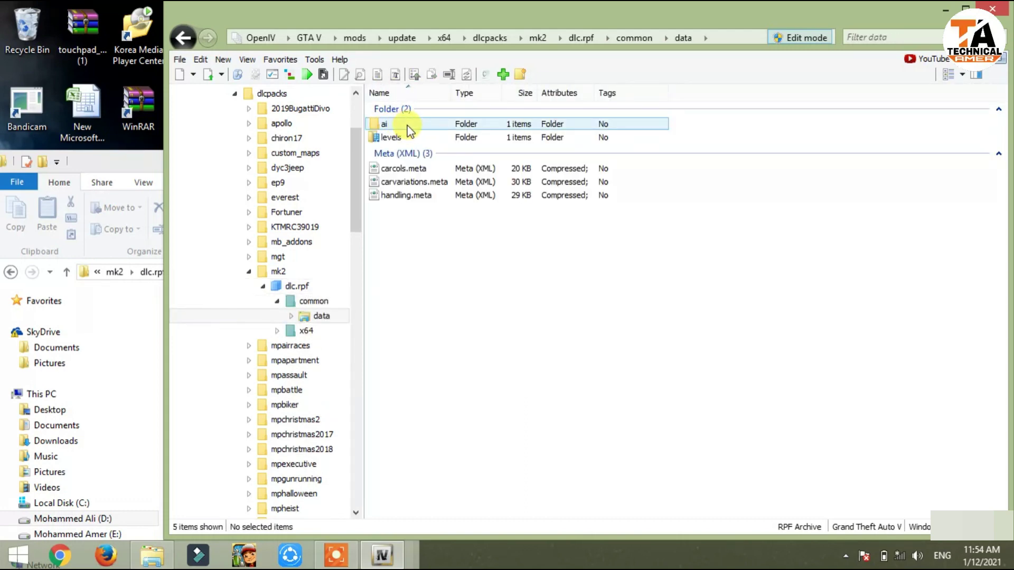
{"action": "double_click", "coordinate": [408, 127]}
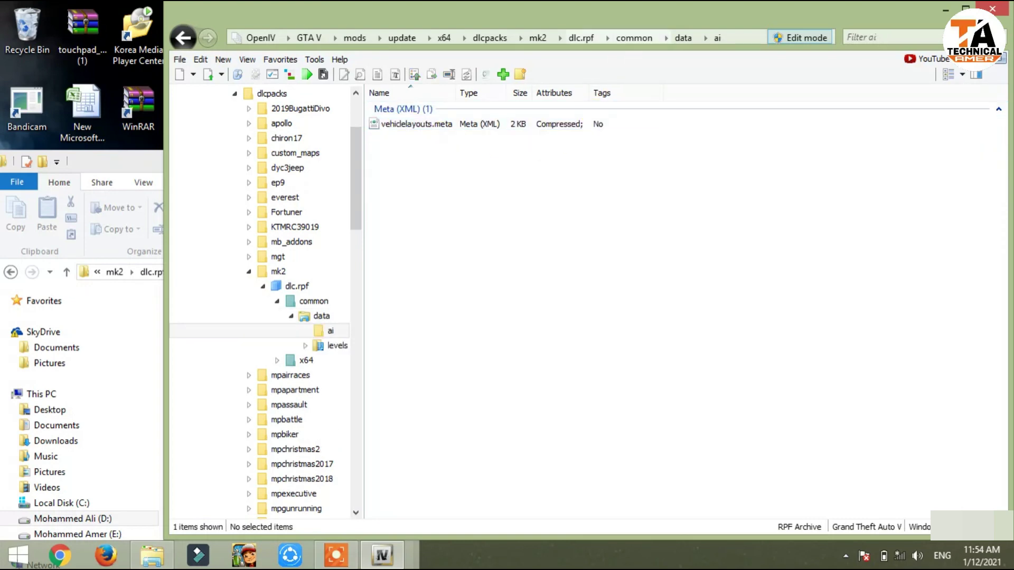
- Add vehiclelayouts.meta from the extracted mod's ai folder to the matching ai folder in OpenIV
{"action": "left_click", "coordinate": [149, 168]}
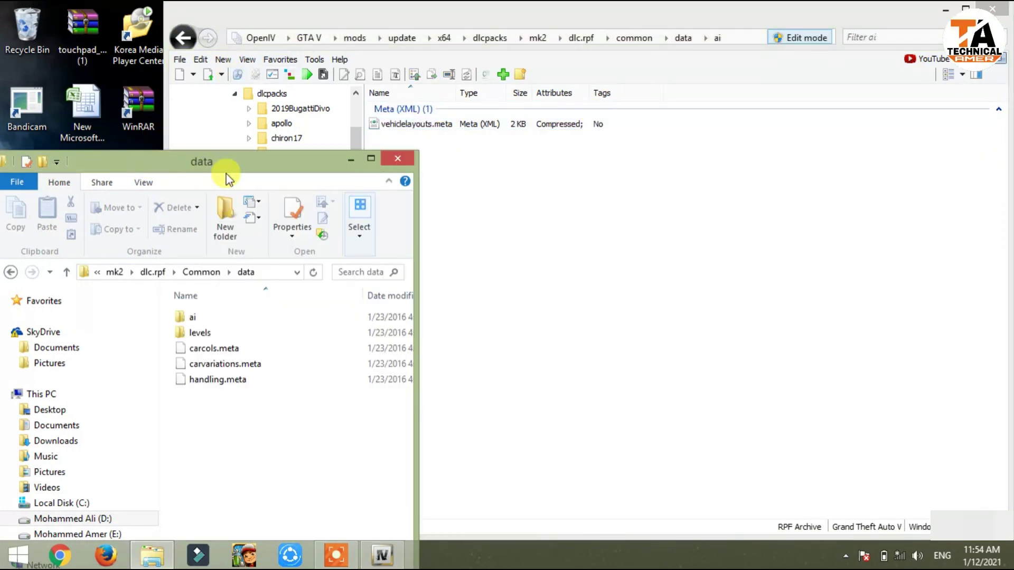
{"action": "left_click_drag", "start_coordinate": [241, 172], "coordinate": [189, 86]}
{"action": "left_click", "coordinate": [136, 233]}
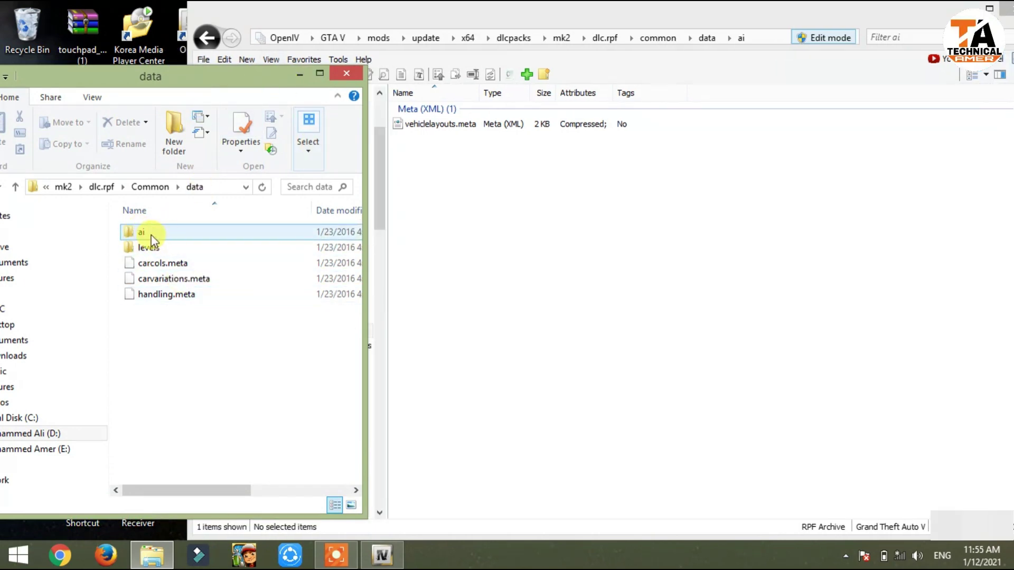
{"action": "double_click", "coordinate": [153, 239]}
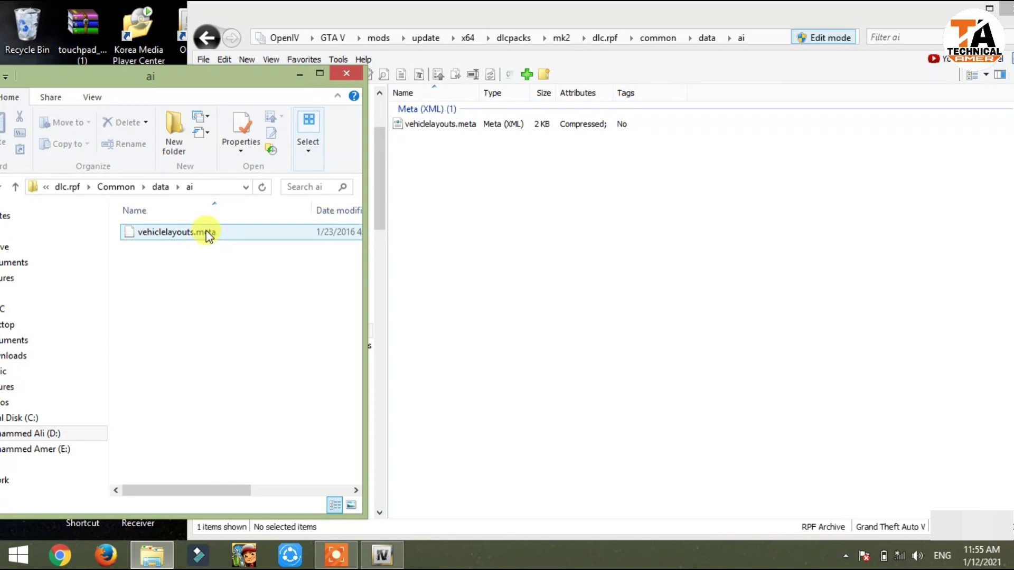
{"action": "left_click_drag", "start_coordinate": [205, 235], "coordinate": [501, 201]}
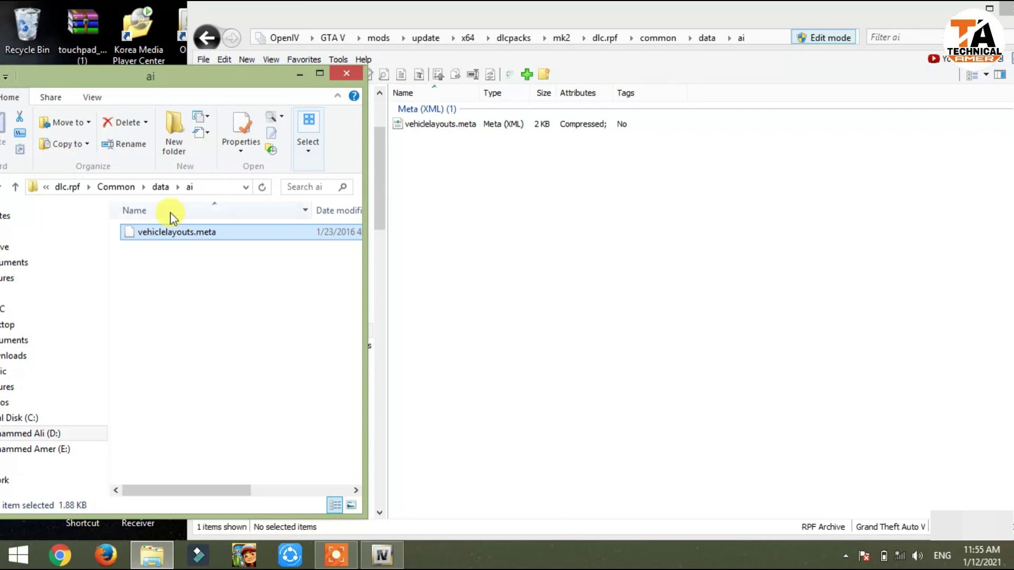
- Return the extracted mod window to its data folder and minimize it
{"action": "left_click_drag", "start_coordinate": [227, 81], "coordinate": [290, 94]}
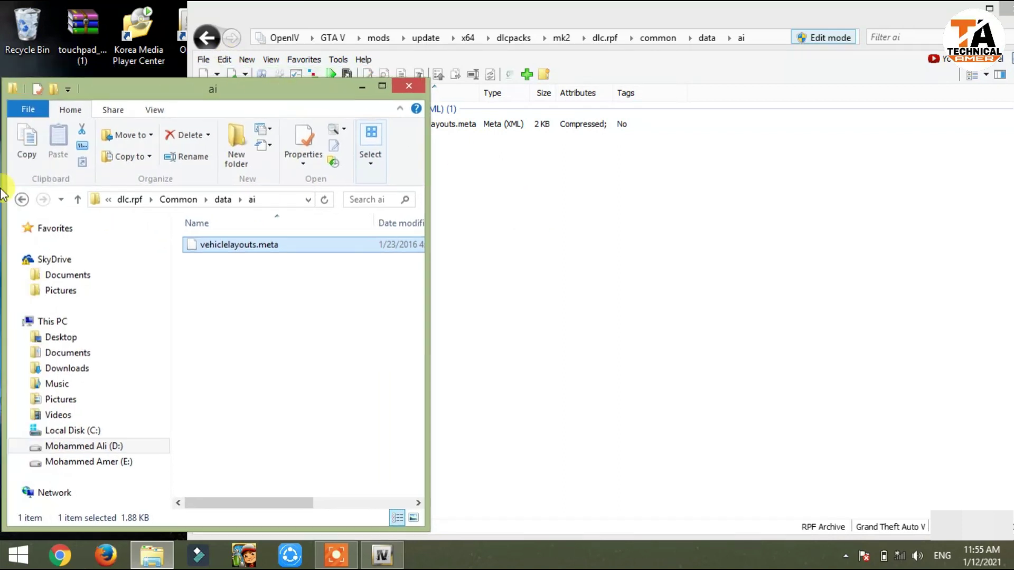
{"action": "left_click", "coordinate": [22, 199]}
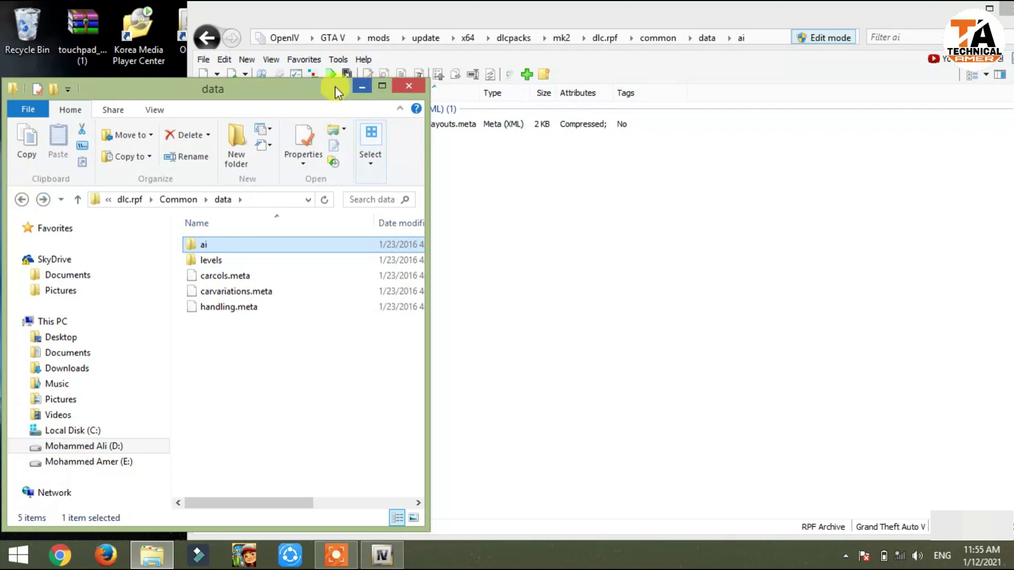
{"action": "left_click_drag", "start_coordinate": [335, 86], "coordinate": [307, 90]}
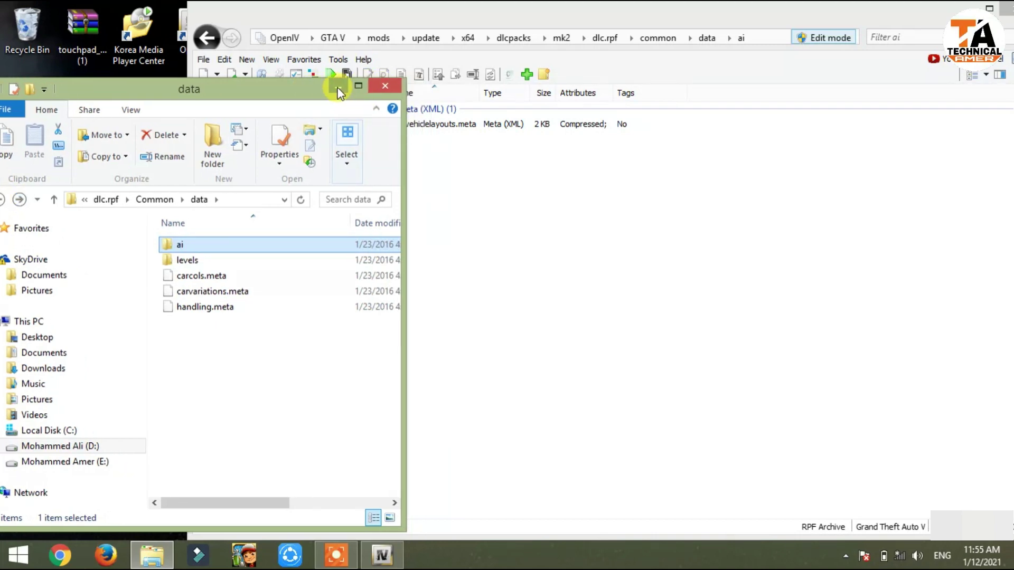
{"action": "left_click", "coordinate": [338, 87]}
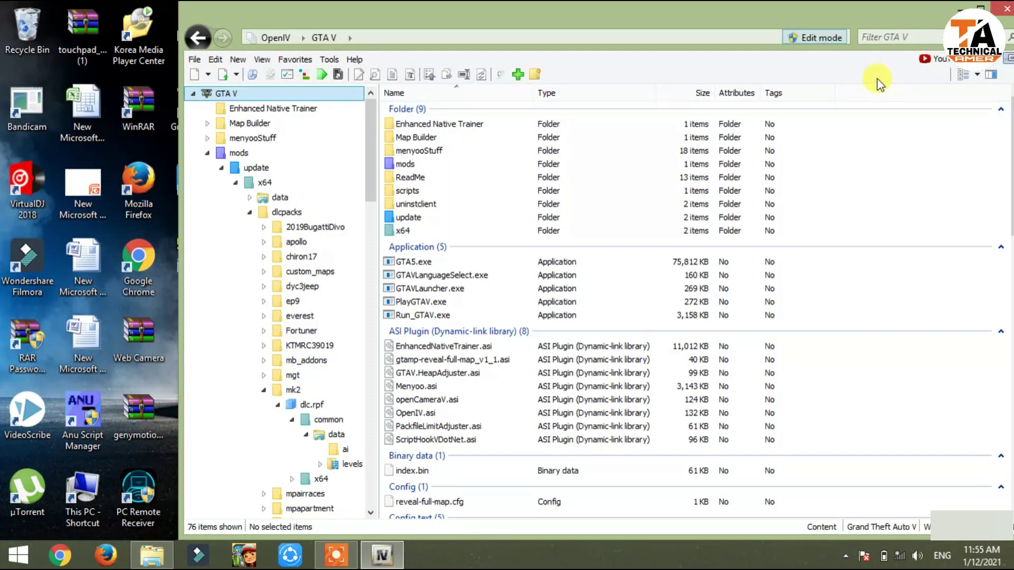
- Browse to mods\update\x64\dlcpacks\mk2\dlc.rpf\common\data\levels\gta5 in the GTA V files
{"action": "double_click", "coordinate": [406, 165]}
{"action": "double_click", "coordinate": [425, 125]}
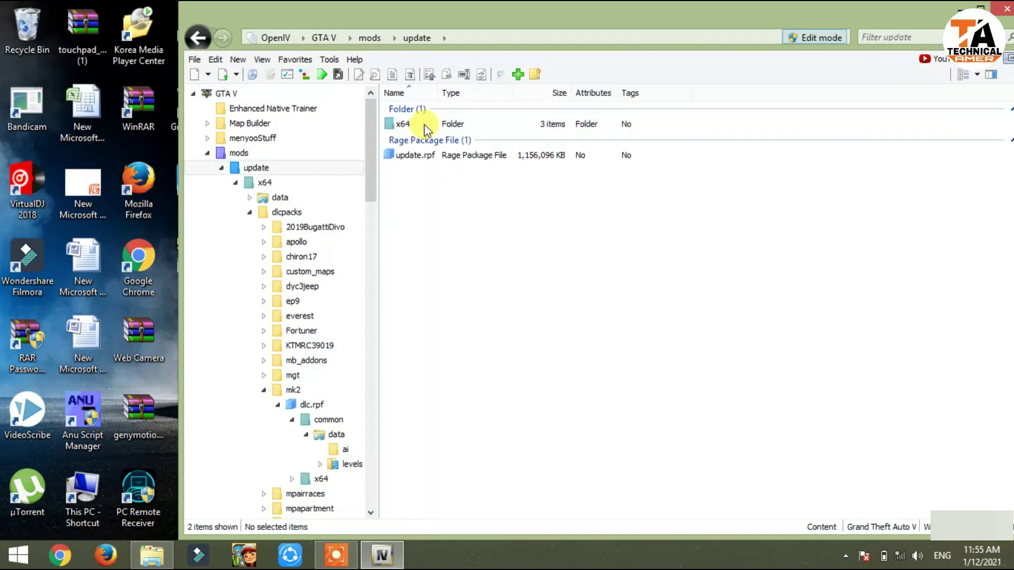
{"action": "double_click", "coordinate": [418, 125]}
{"action": "double_click", "coordinate": [426, 136]}
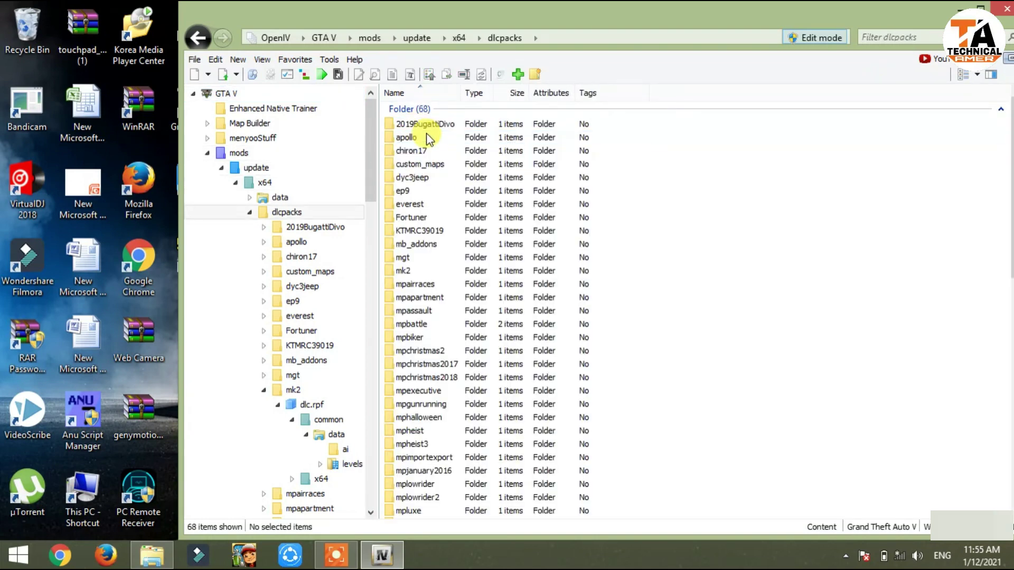
{"action": "double_click", "coordinate": [421, 269]}
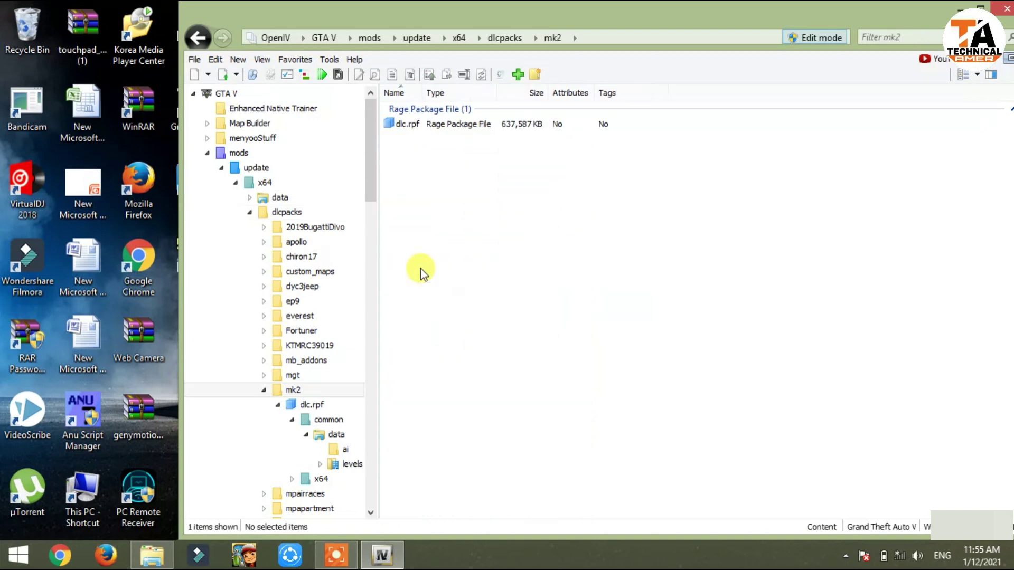
{"action": "double_click", "coordinate": [424, 128]}
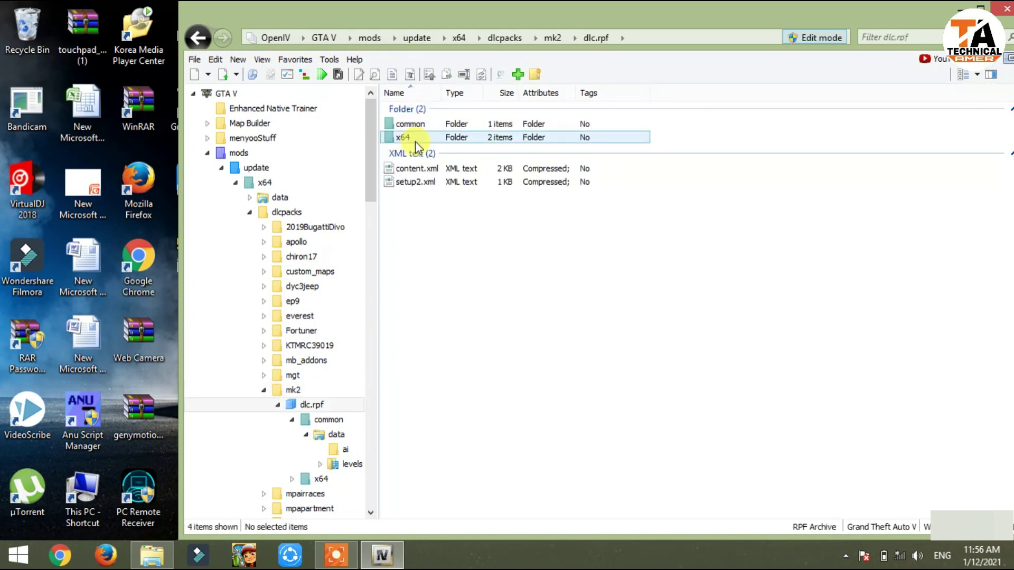
{"action": "double_click", "coordinate": [434, 126]}
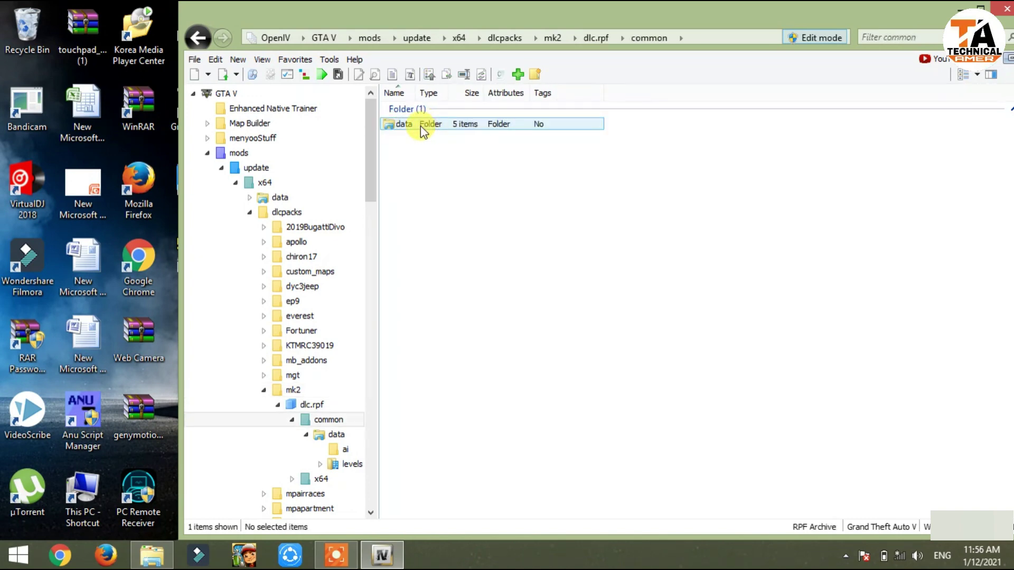
{"action": "double_click", "coordinate": [422, 129]}
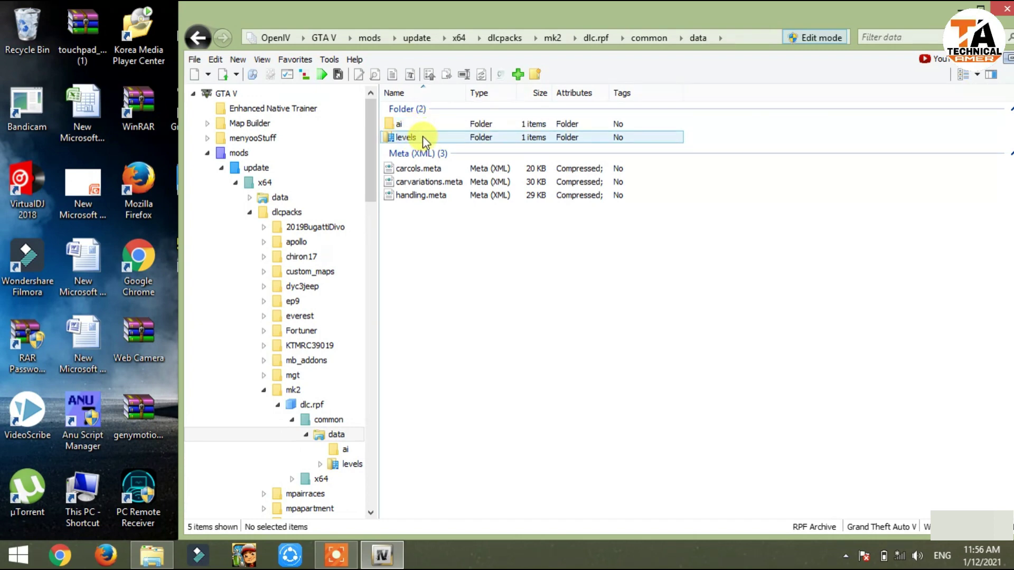
{"action": "double_click", "coordinate": [422, 135]}
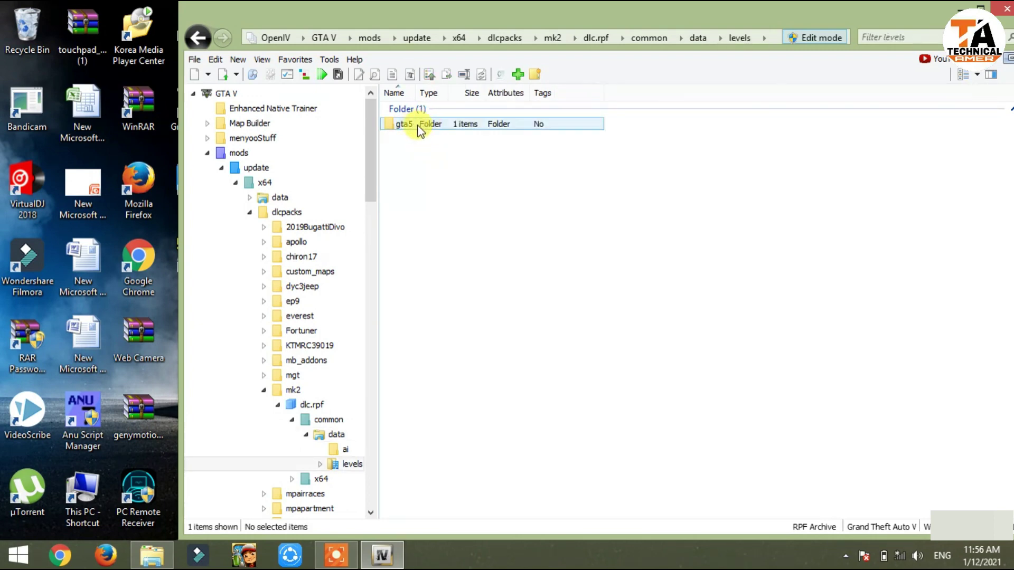
{"action": "double_click", "coordinate": [422, 127]}
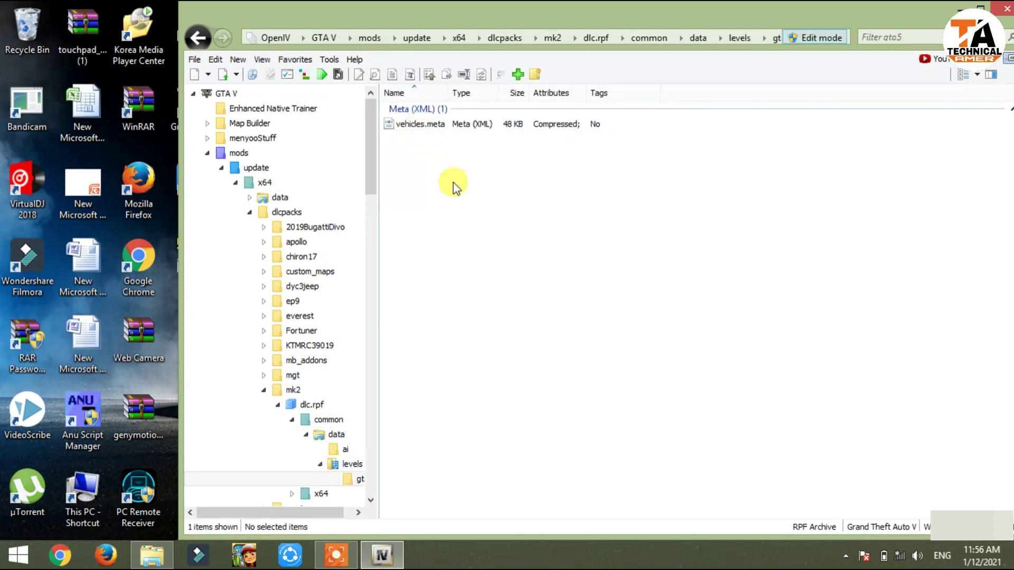
- Add vehicles.meta from the extracted mod's levels\gta5 folder to the matching gta5 folder in OpenIV
{"action": "left_click", "coordinate": [152, 554]}
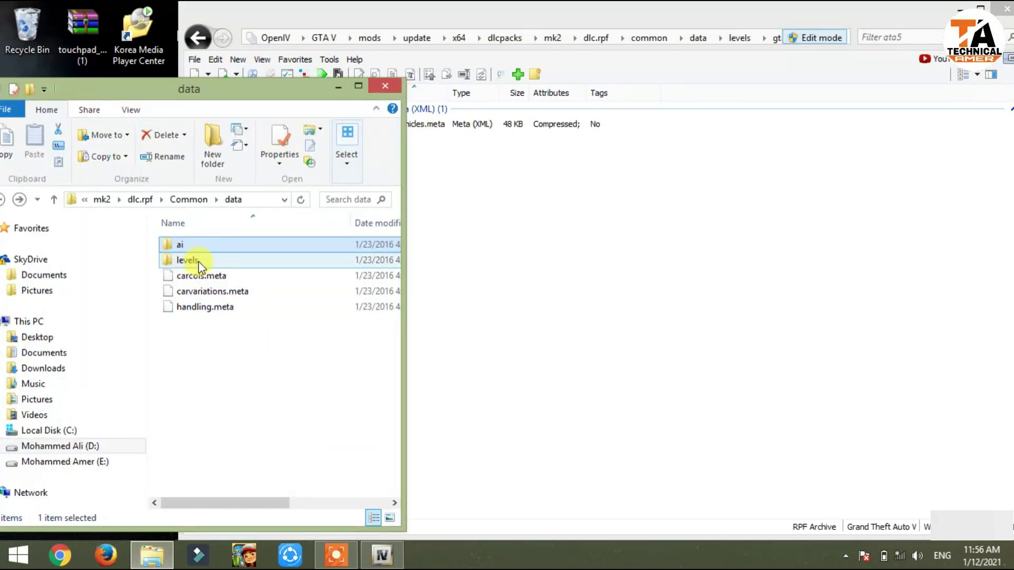
{"action": "double_click", "coordinate": [193, 261]}
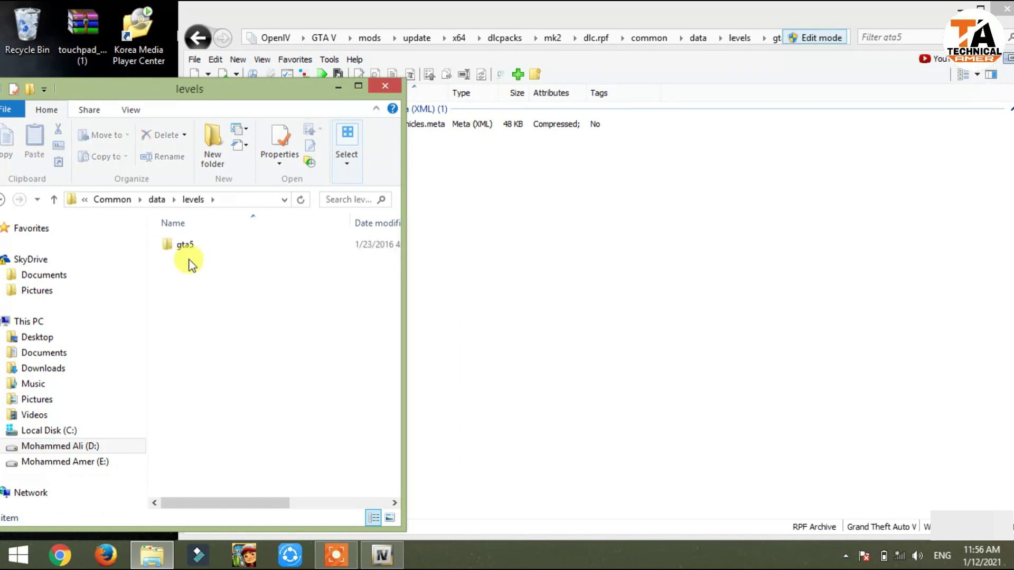
{"action": "double_click", "coordinate": [196, 246]}
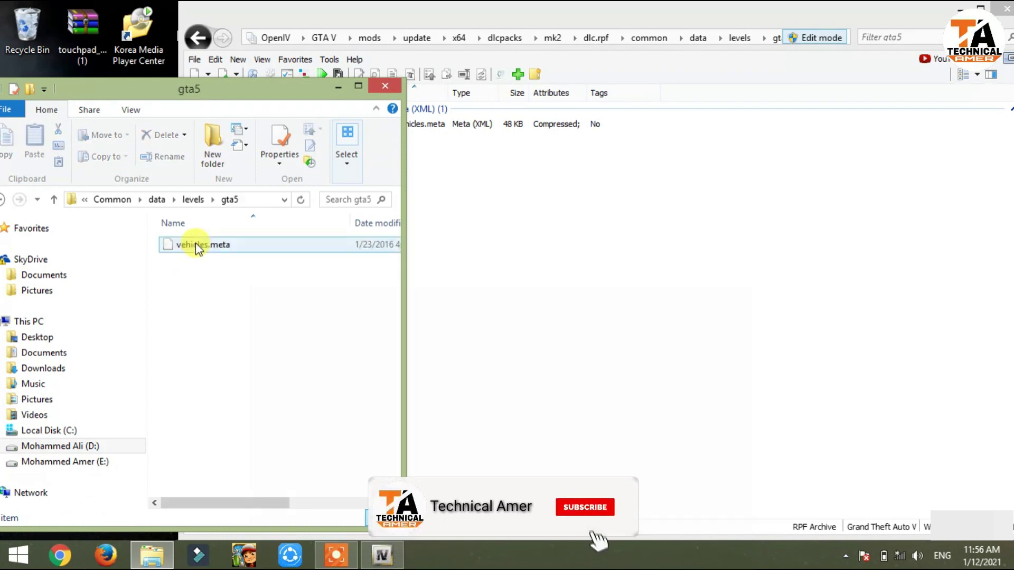
{"action": "left_click", "coordinate": [210, 250]}
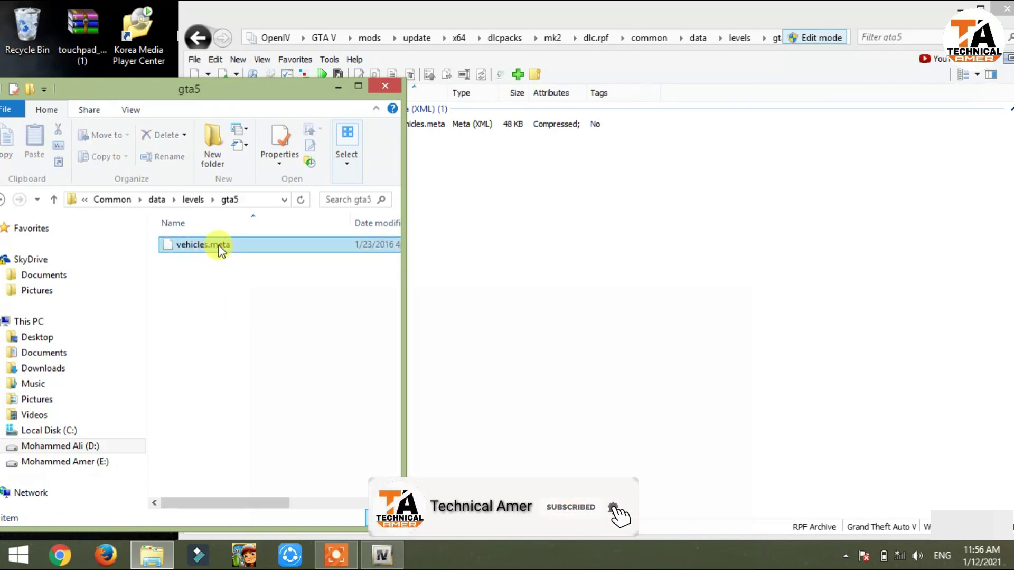
{"action": "left_click_drag", "start_coordinate": [217, 249], "coordinate": [507, 266]}
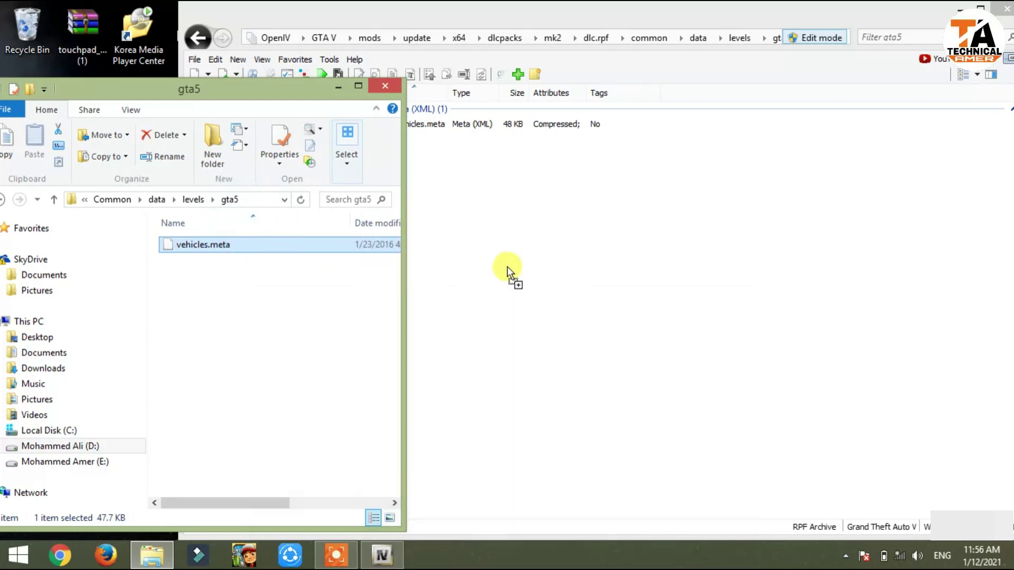
- Return the extracted mod window from gta5 to its data folder, move it aside and minimize it
{"action": "left_click_drag", "start_coordinate": [283, 96], "coordinate": [323, 91]}
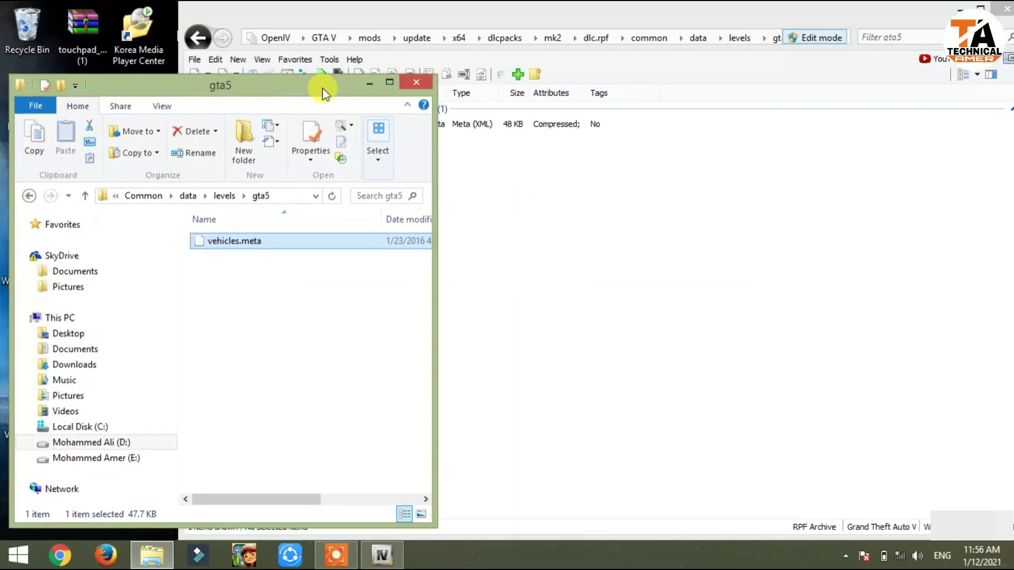
{"action": "left_click", "coordinate": [39, 195]}
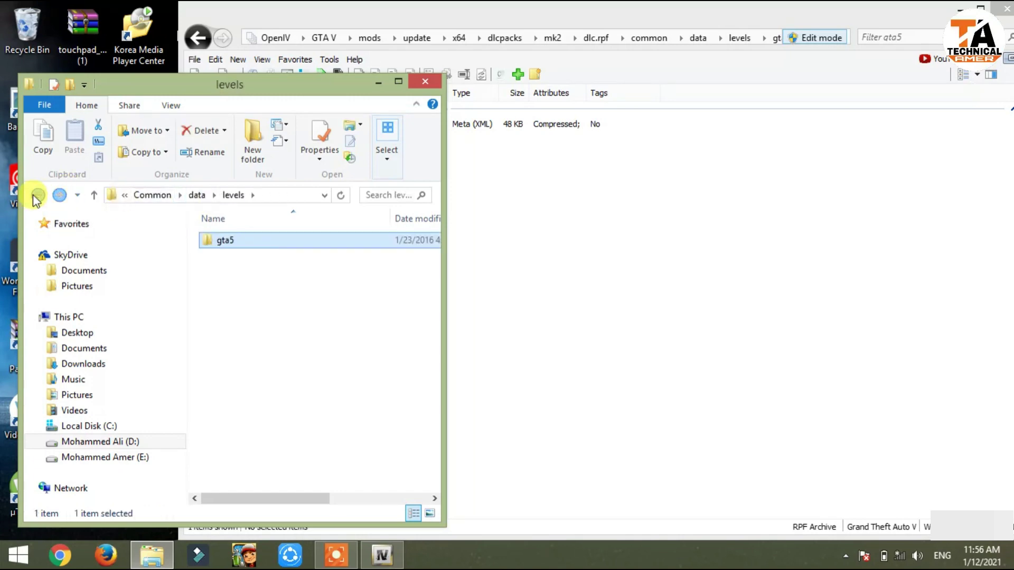
{"action": "left_click", "coordinate": [36, 196]}
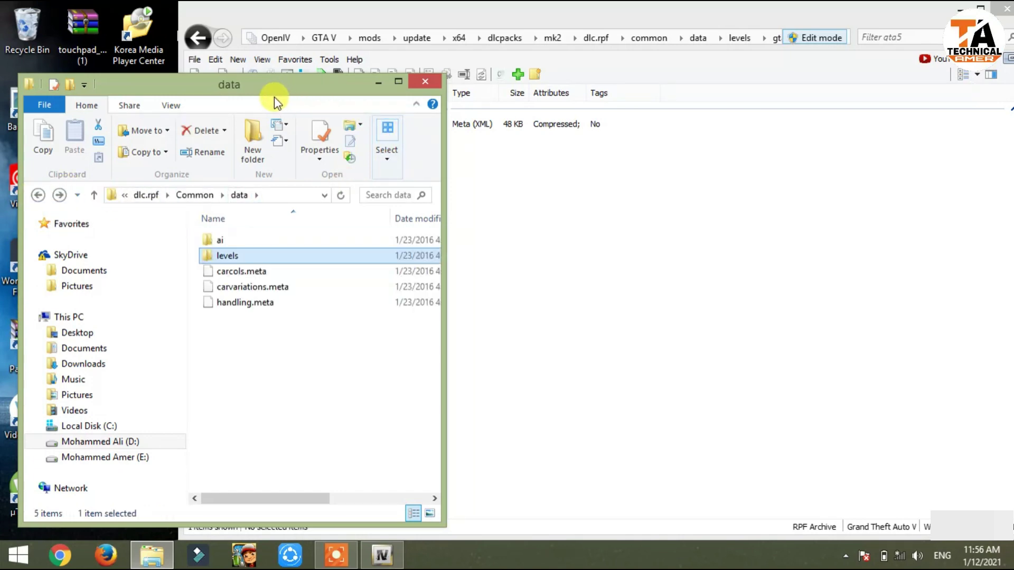
{"action": "left_click_drag", "start_coordinate": [303, 87], "coordinate": [231, 86]}
{"action": "left_click", "coordinate": [306, 79]}
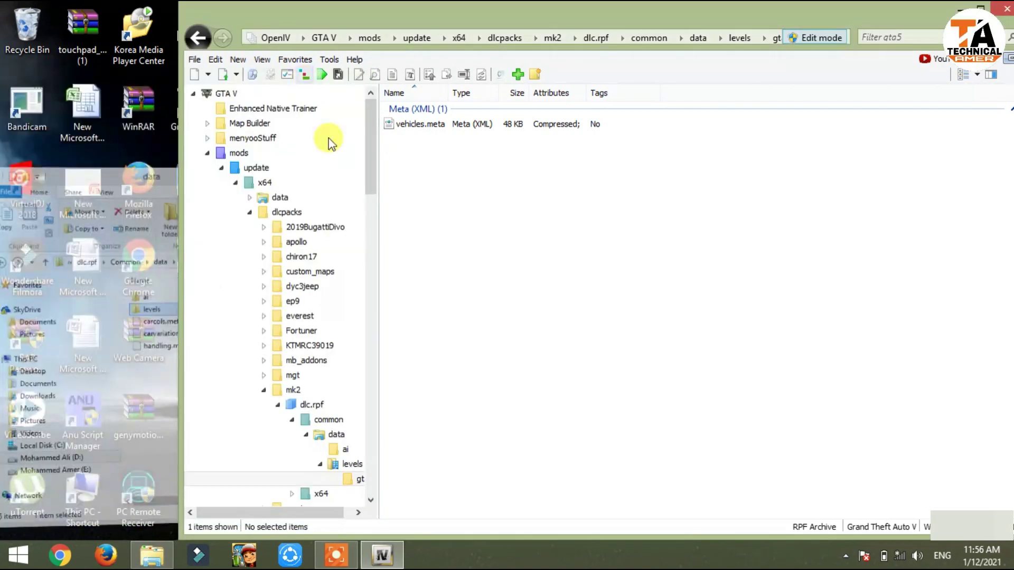
- Browse from the GTA V root to mods\update\x64\dlcpacks\mk2\dlc.rpf\common\data
{"action": "left_click", "coordinate": [236, 96]}
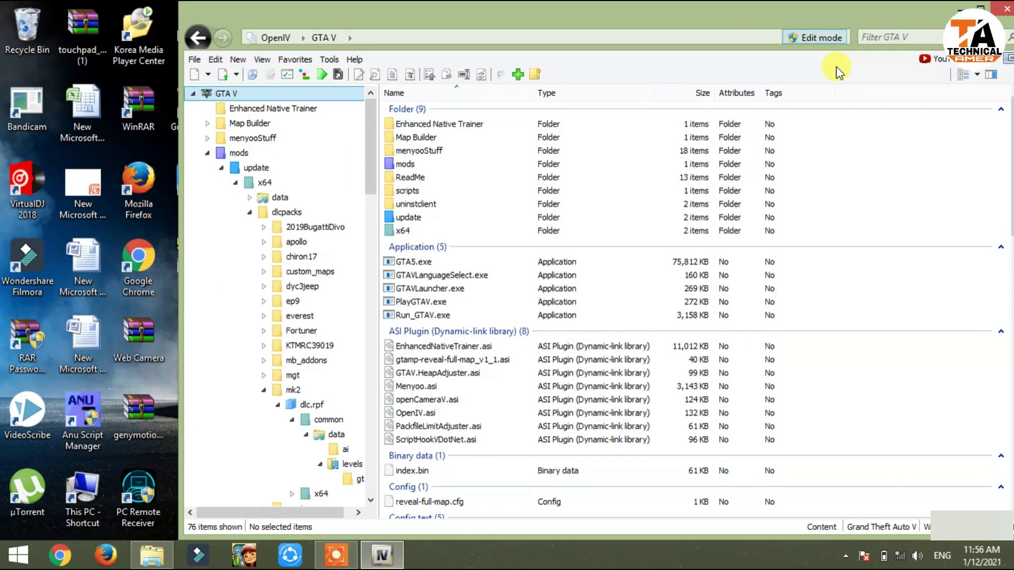
{"action": "double_click", "coordinate": [413, 164]}
{"action": "double_click", "coordinate": [409, 124]}
{"action": "double_click", "coordinate": [409, 124]}
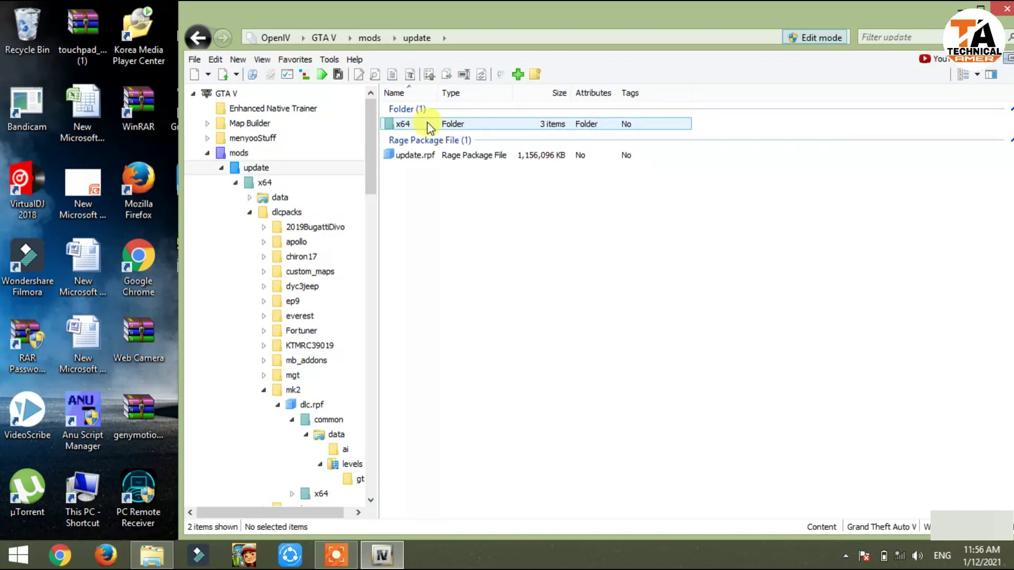
{"action": "double_click", "coordinate": [410, 137]}
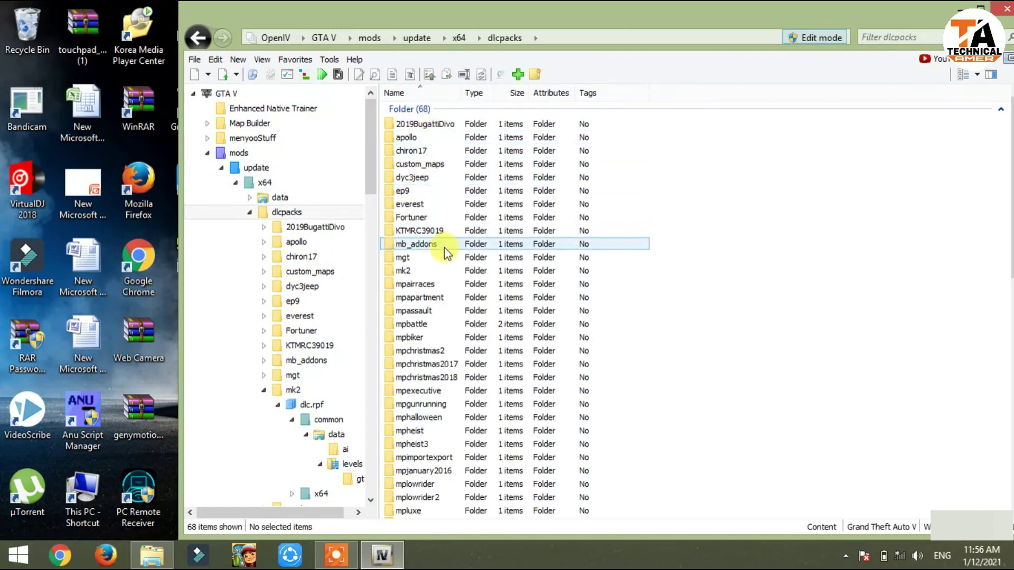
{"action": "double_click", "coordinate": [417, 271]}
{"action": "left_click", "coordinate": [423, 125]}
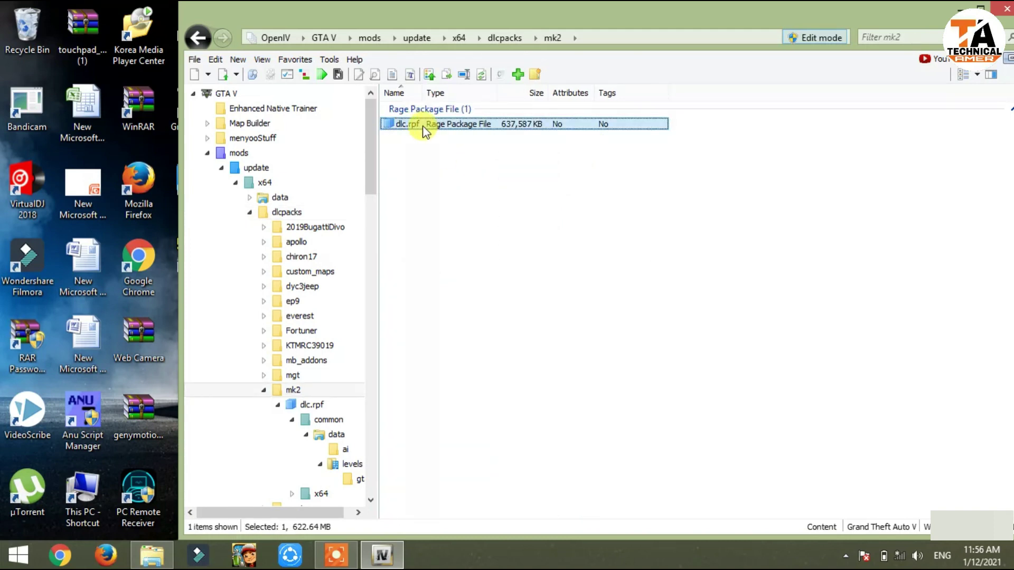
{"action": "double_click", "coordinate": [423, 125]}
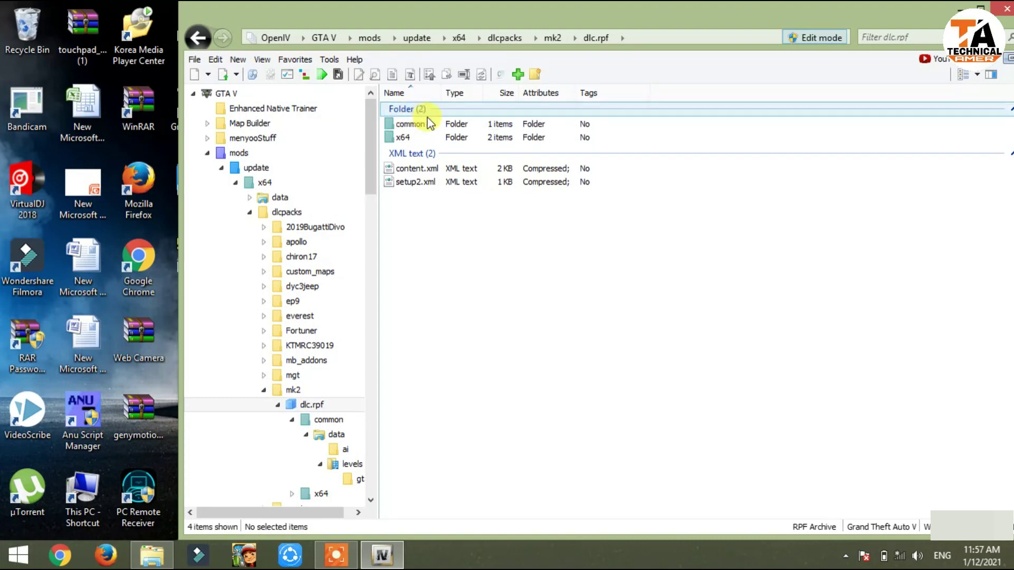
{"action": "double_click", "coordinate": [420, 125]}
{"action": "double_click", "coordinate": [414, 125]}
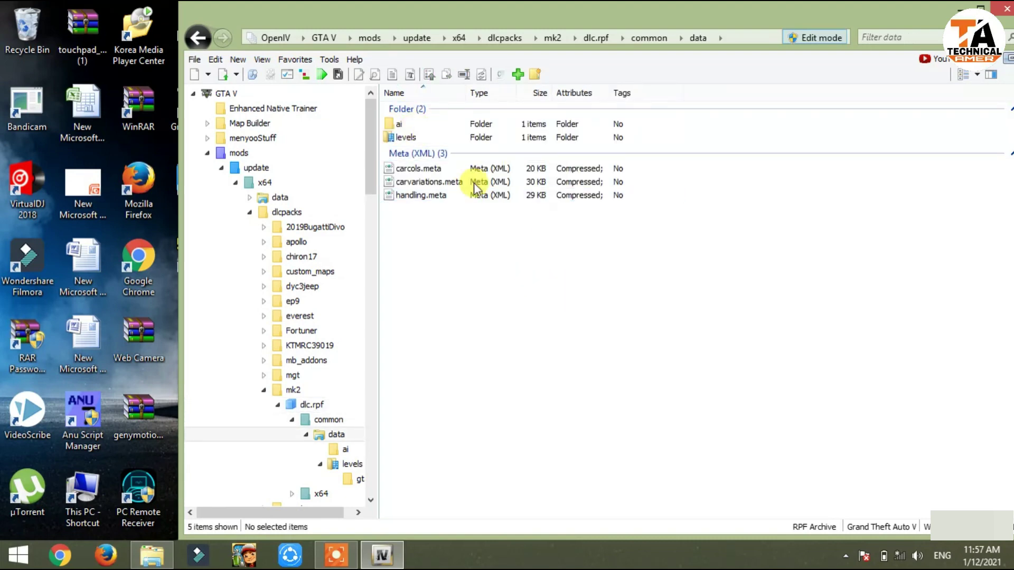
- Add carcols.meta, carvariations.meta and handling.meta from the extracted mod's data folder to the matching data folder in OpenIV
{"action": "left_click", "coordinate": [152, 554]}
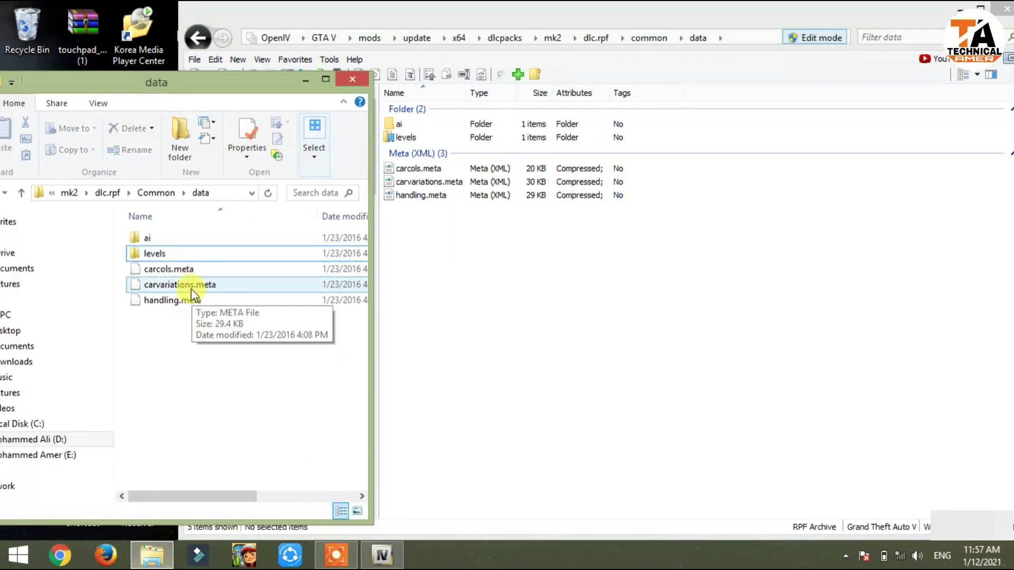
{"action": "left_click", "coordinate": [195, 303]}
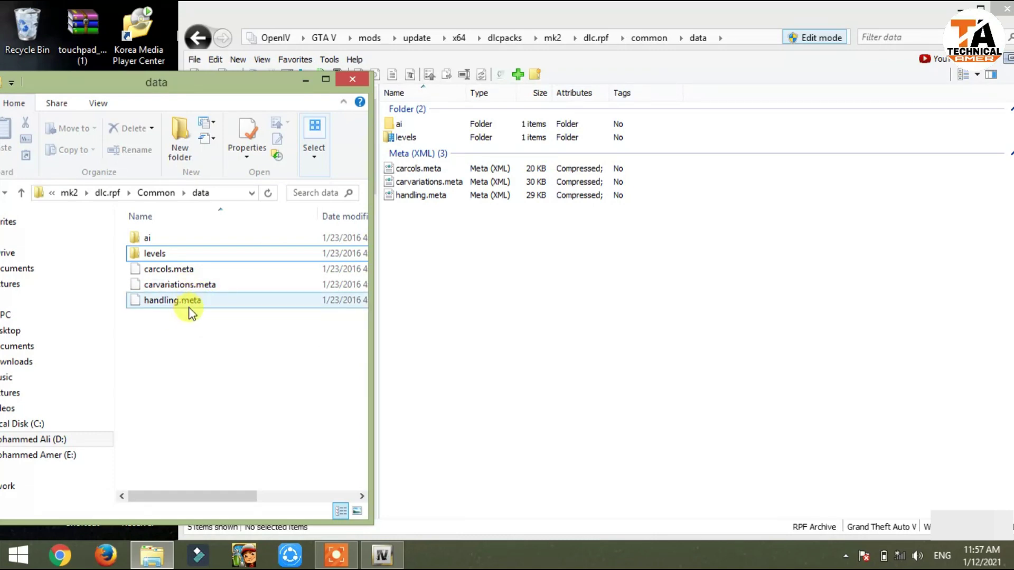
{"action": "left_click_drag", "start_coordinate": [177, 321], "coordinate": [521, 305]}
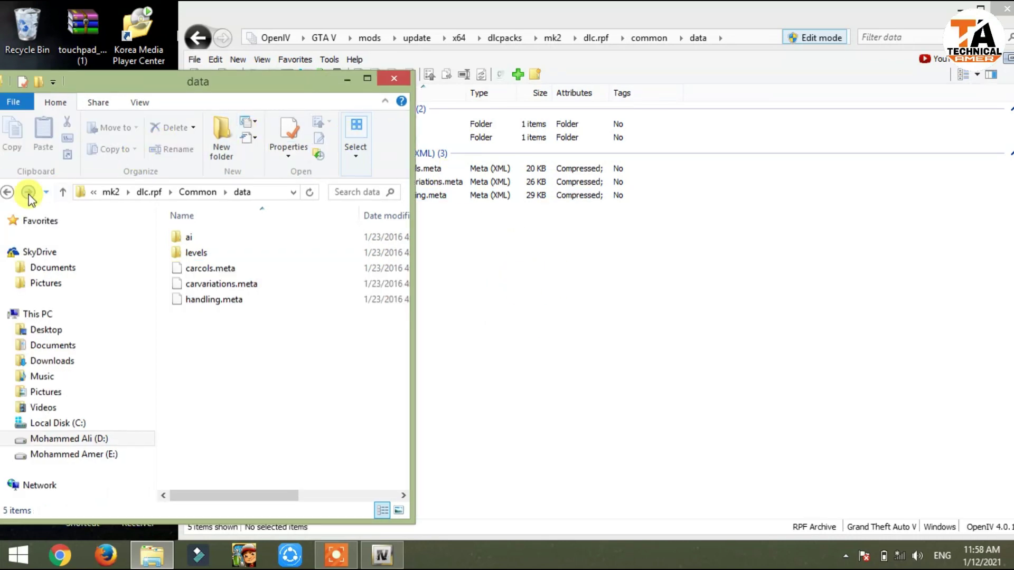
- Return the extracted mod window to the TUMBLERNEW folder and minimize it
{"action": "left_click", "coordinate": [7, 192]}
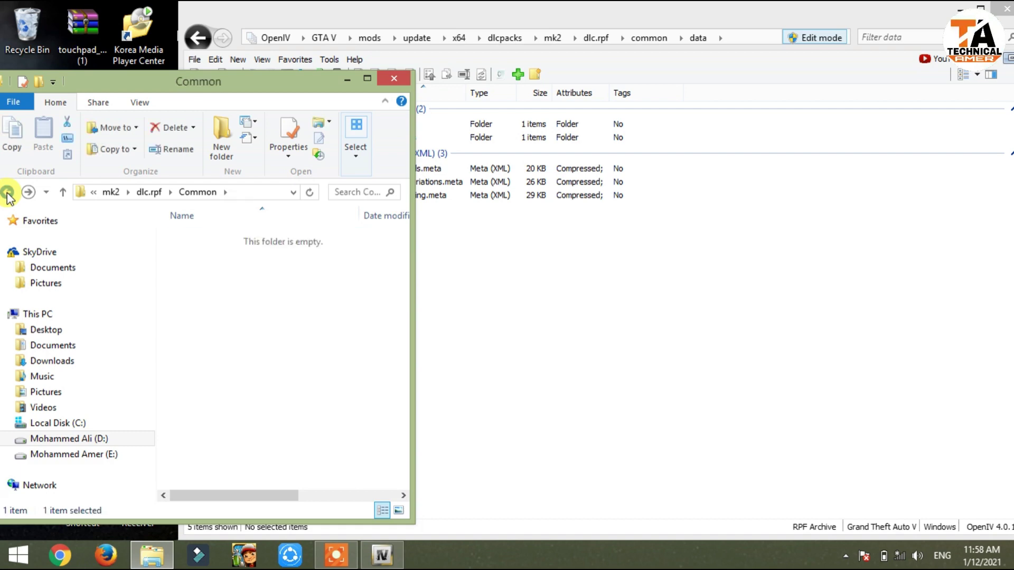
{"action": "left_click", "coordinate": [7, 193]}
{"action": "left_click", "coordinate": [7, 192]}
{"action": "left_click", "coordinate": [8, 193]}
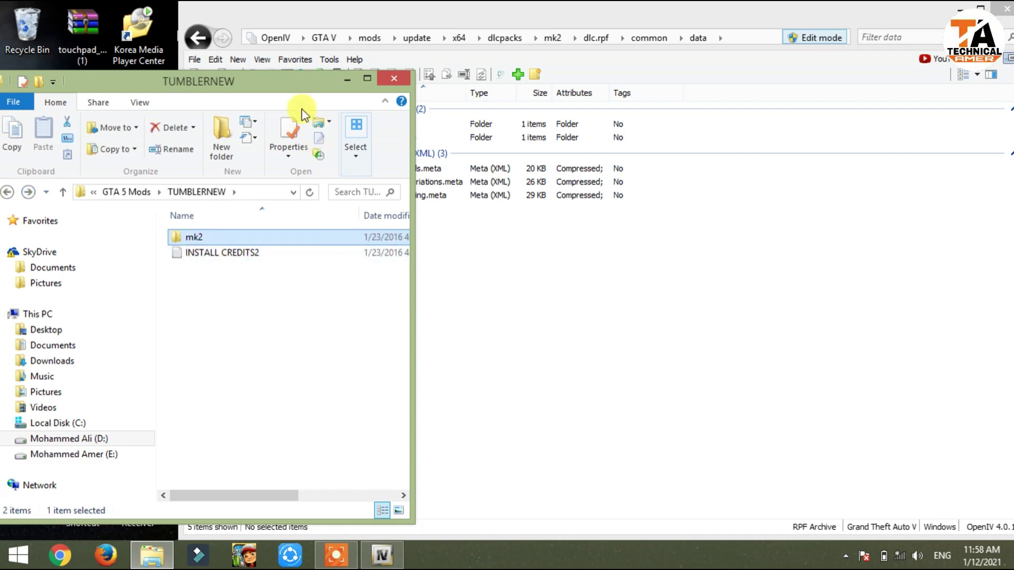
{"action": "left_click", "coordinate": [346, 82]}
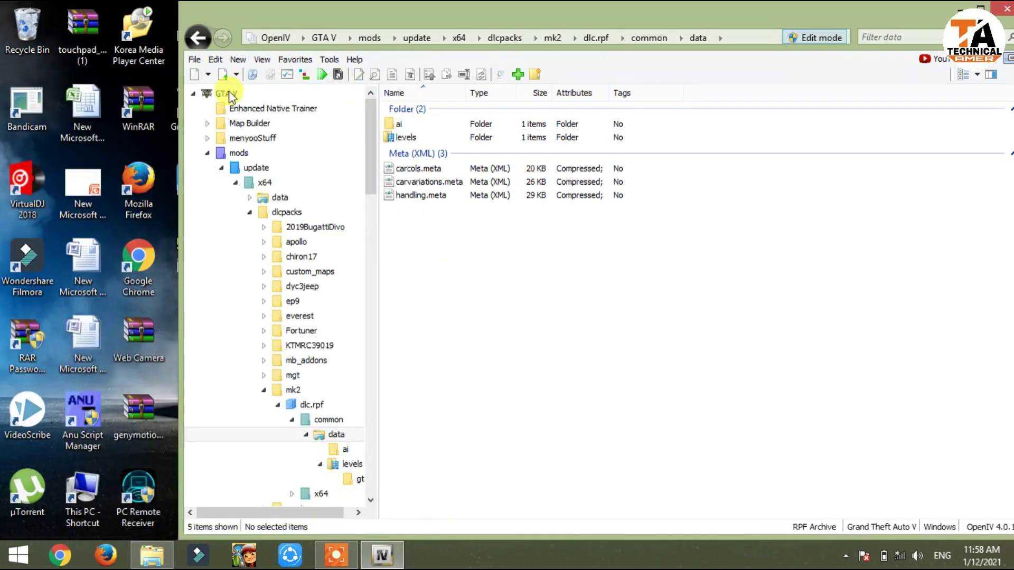
- Browse from the GTA V root to mods\update\x64\dlcpacks\mk2\dlc.rpf\x64\levels\gta5\vehicles\mk2vehicles.rpf in OpenIV
{"action": "left_click", "coordinate": [224, 95]}
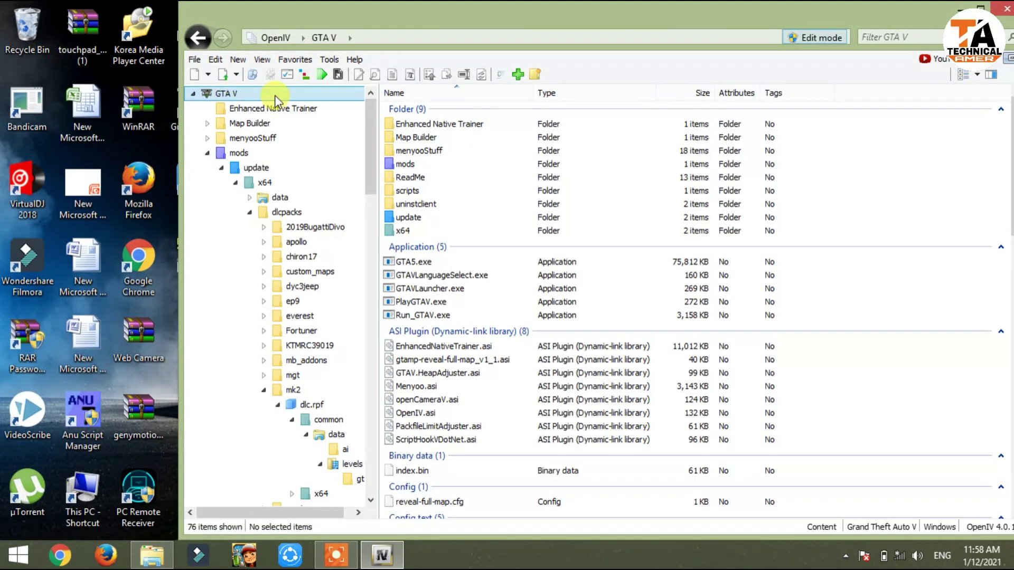
{"action": "double_click", "coordinate": [411, 164]}
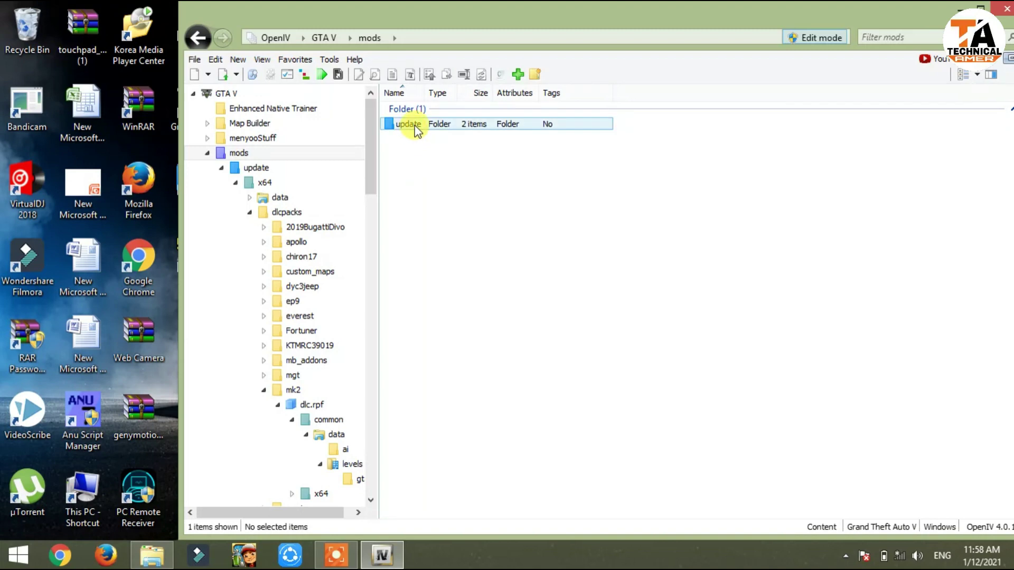
{"action": "double_click", "coordinate": [414, 125]}
{"action": "double_click", "coordinate": [420, 125]}
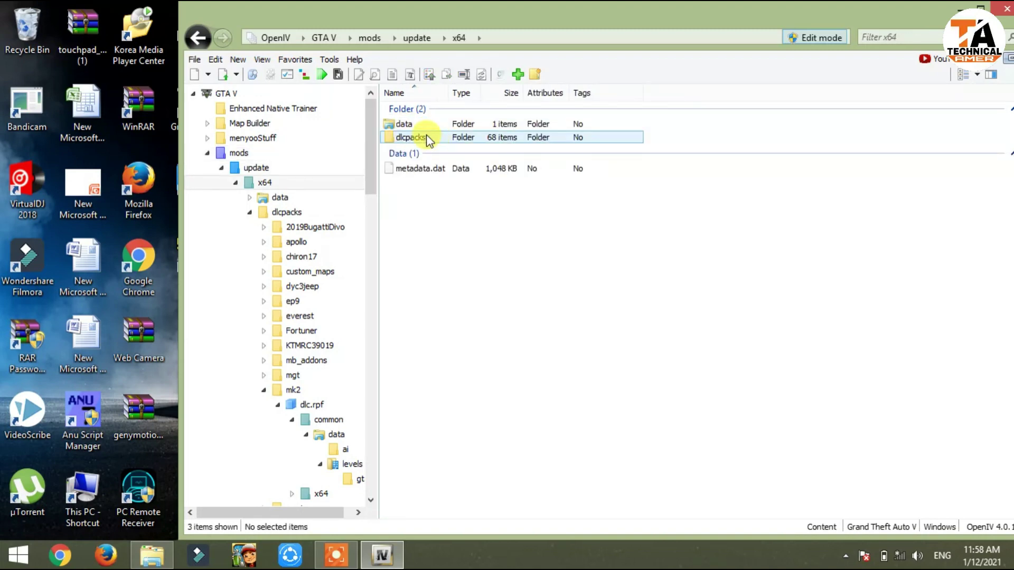
{"action": "double_click", "coordinate": [425, 139]}
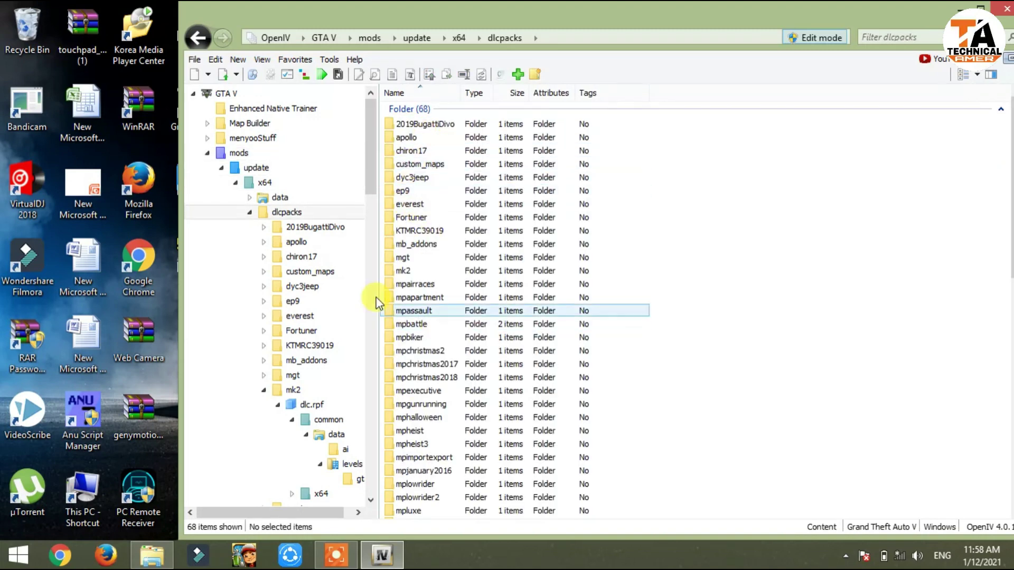
{"action": "double_click", "coordinate": [418, 271]}
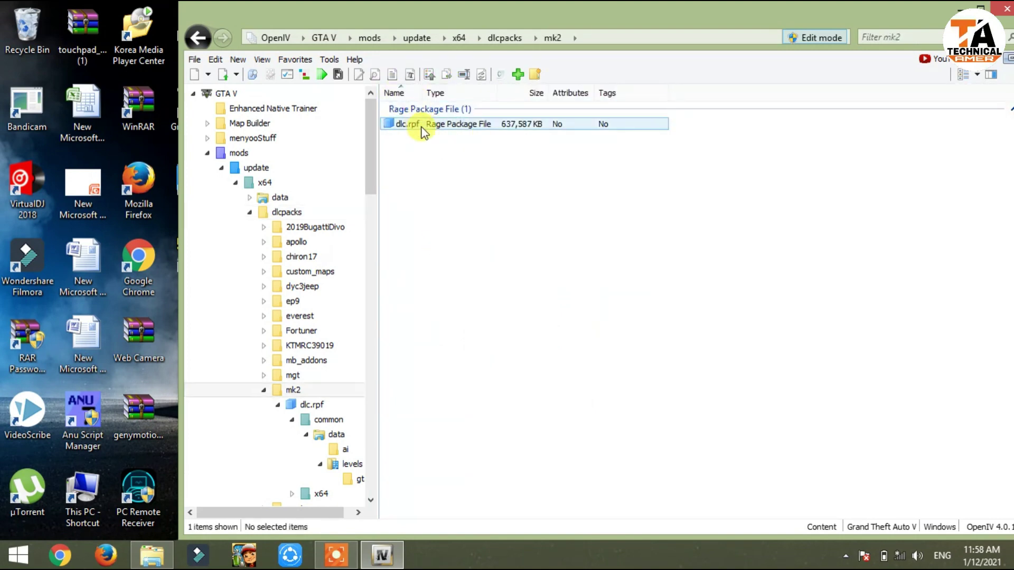
{"action": "double_click", "coordinate": [422, 127]}
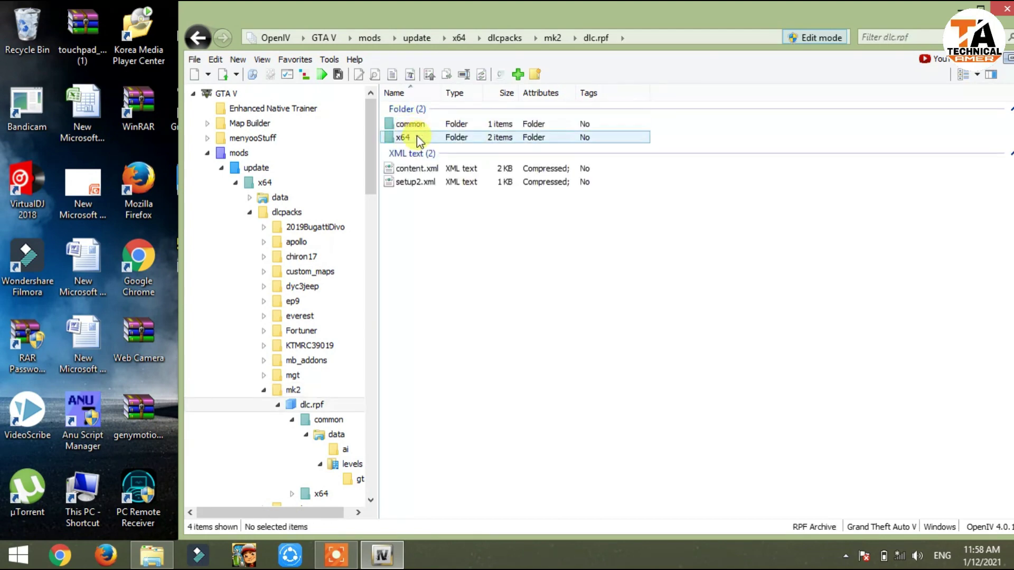
{"action": "double_click", "coordinate": [423, 138]}
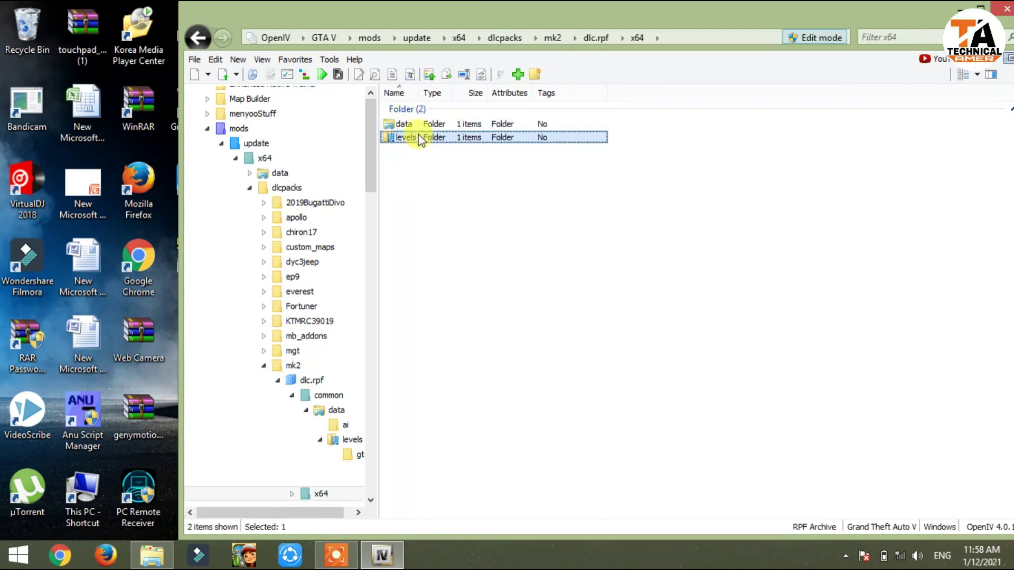
{"action": "double_click", "coordinate": [419, 137]}
{"action": "double_click", "coordinate": [424, 126]}
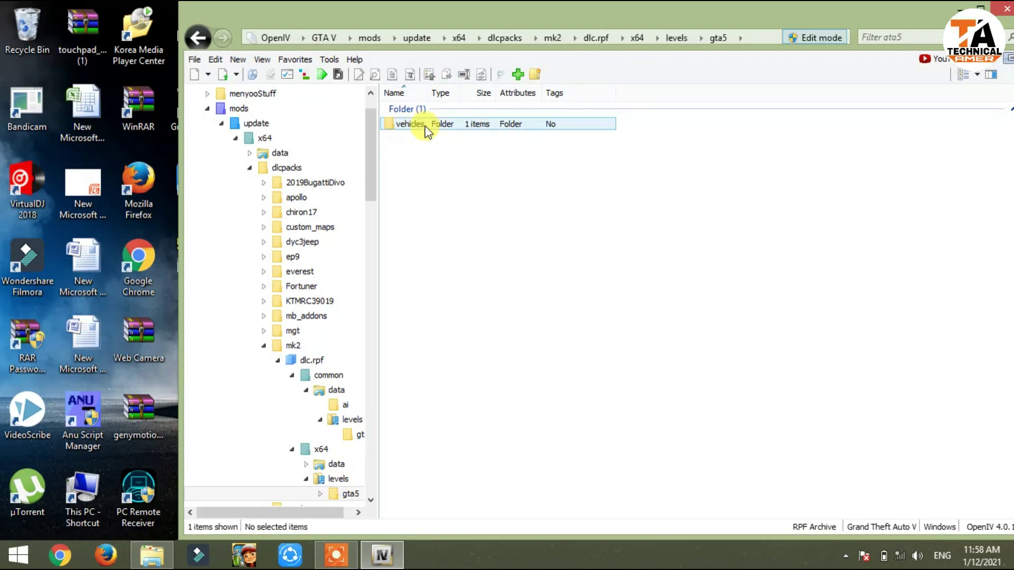
{"action": "double_click", "coordinate": [410, 124]}
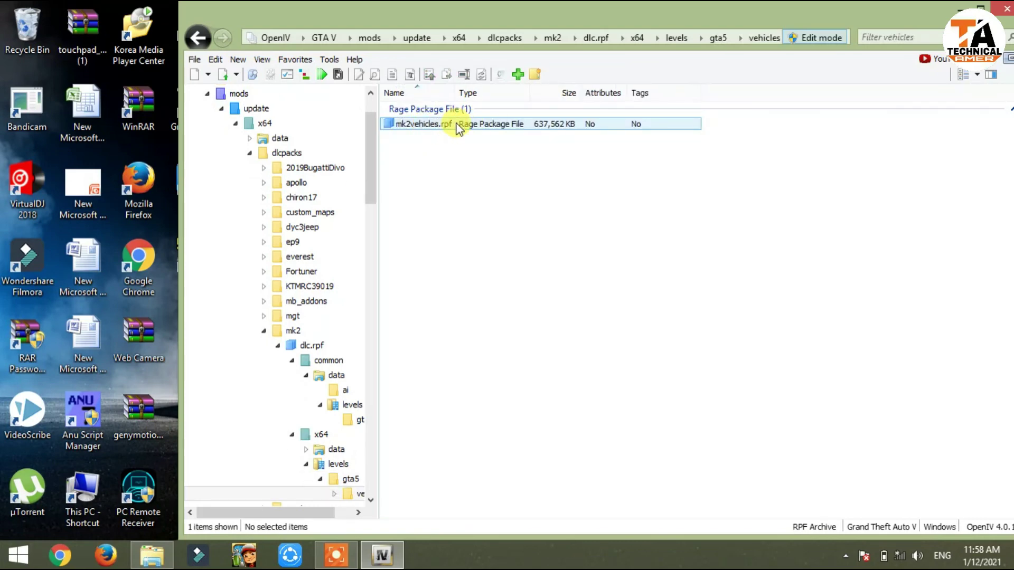
{"action": "double_click", "coordinate": [456, 126]}
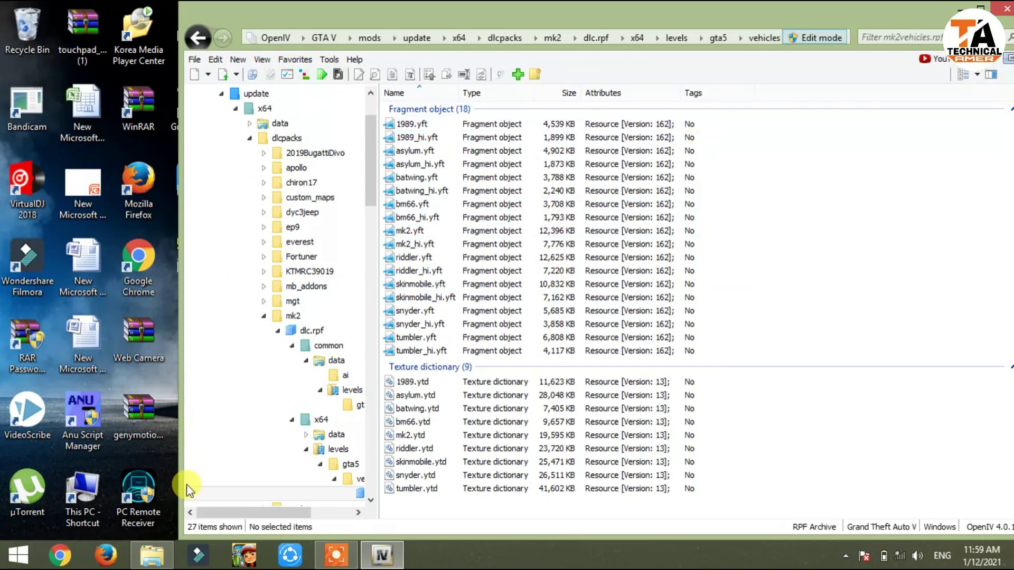
- Restore the extracted TUMBLERNEW window and browse to mk2\dlc.rpf\X64\levels\gta5\vehicles\mk2vehicles.rpf
{"action": "left_click", "coordinate": [163, 564]}
{"action": "left_click", "coordinate": [207, 240]}
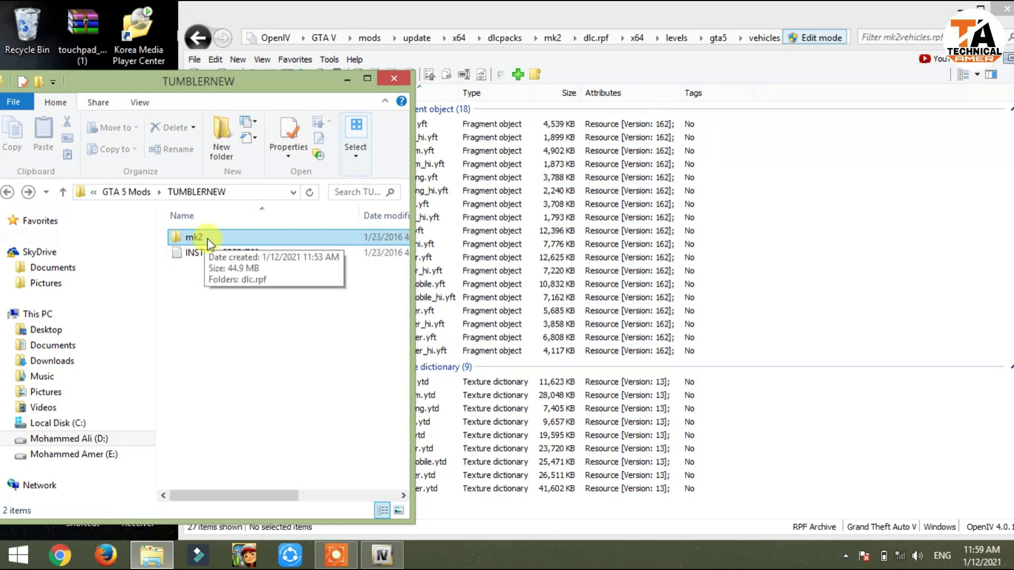
{"action": "double_click", "coordinate": [209, 241]}
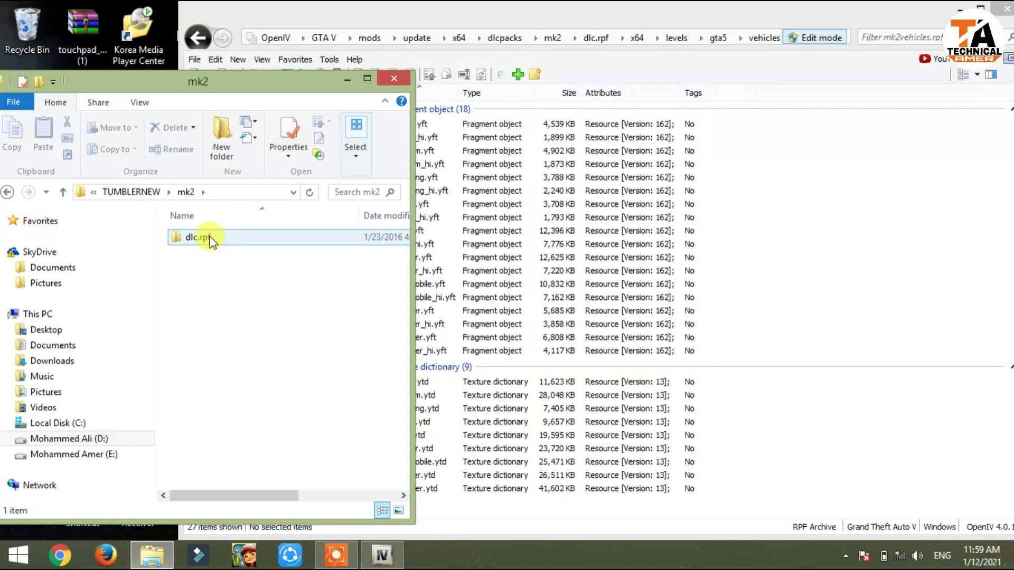
{"action": "double_click", "coordinate": [210, 237]}
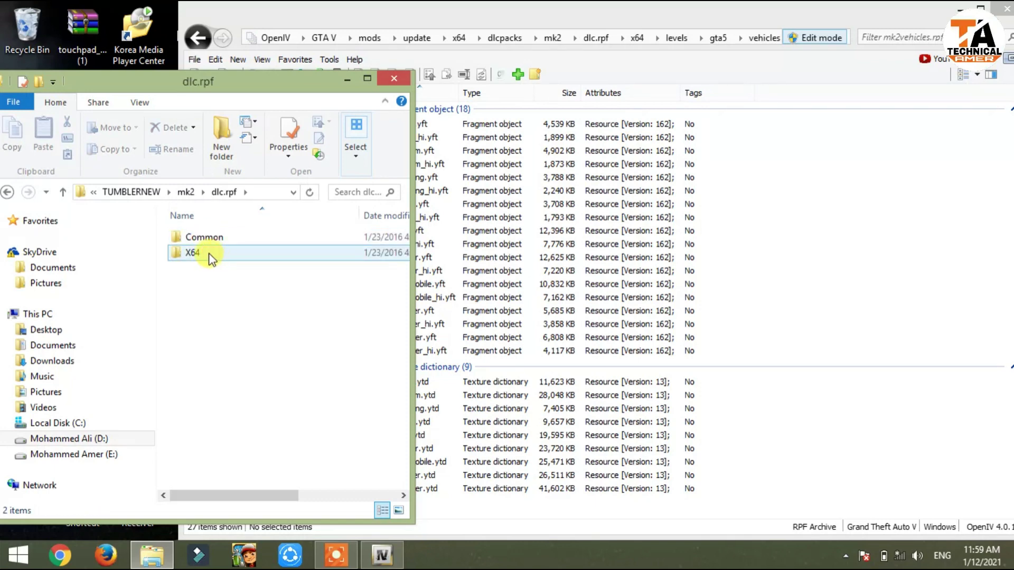
{"action": "double_click", "coordinate": [213, 254]}
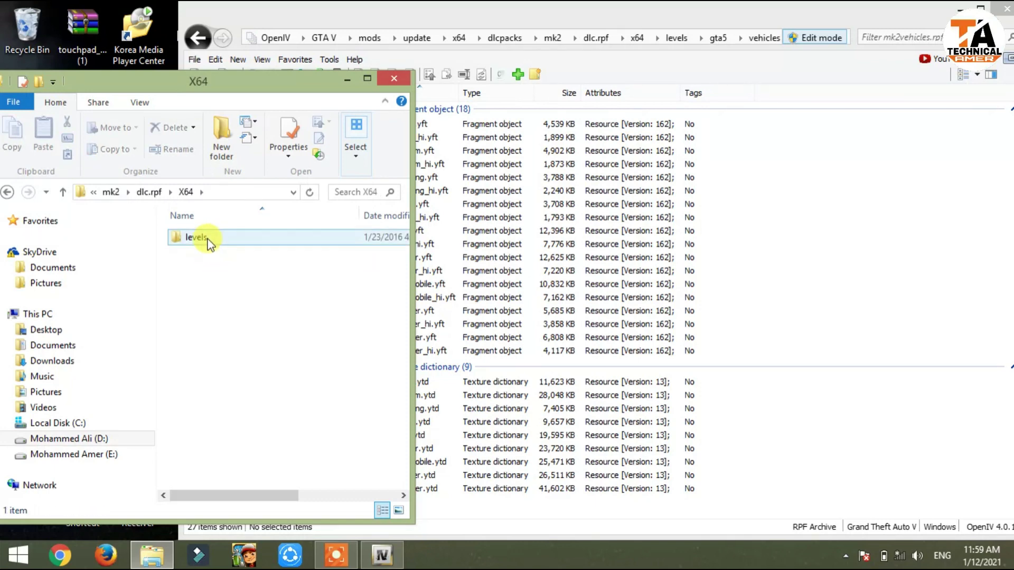
{"action": "left_click", "coordinate": [219, 245]}
{"action": "double_click", "coordinate": [218, 243]}
{"action": "double_click", "coordinate": [212, 238]}
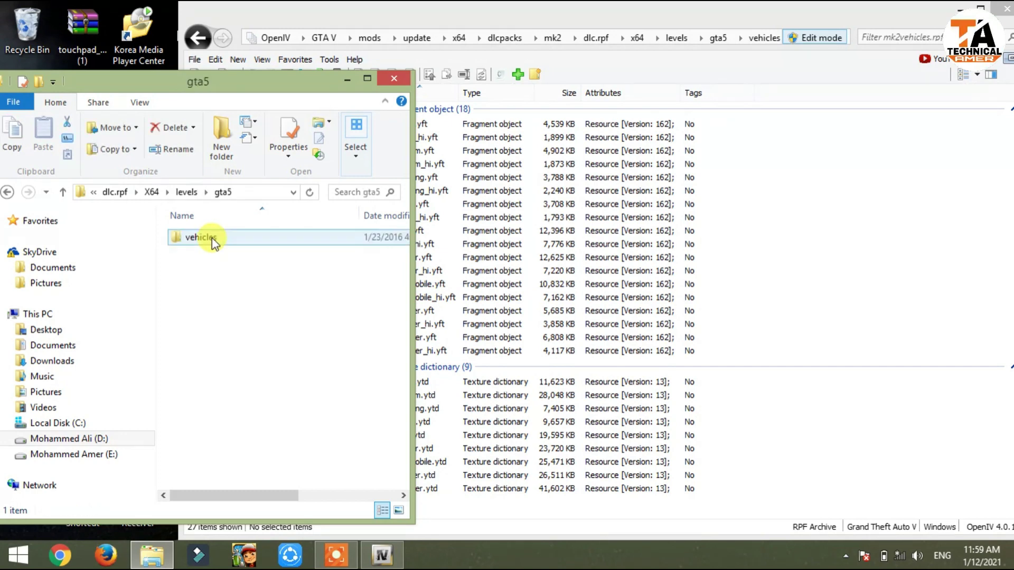
{"action": "double_click", "coordinate": [211, 237]}
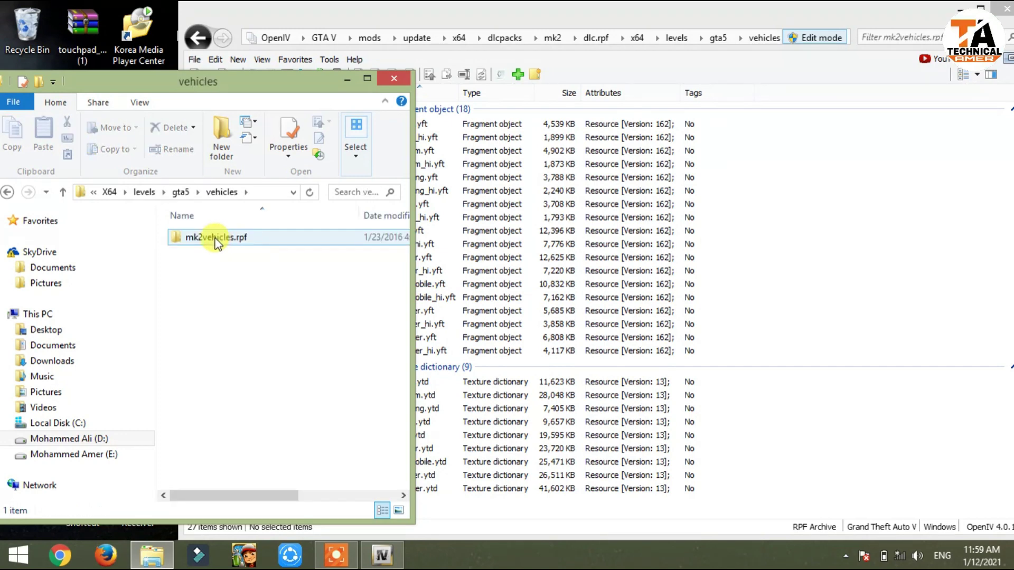
{"action": "double_click", "coordinate": [256, 239]}
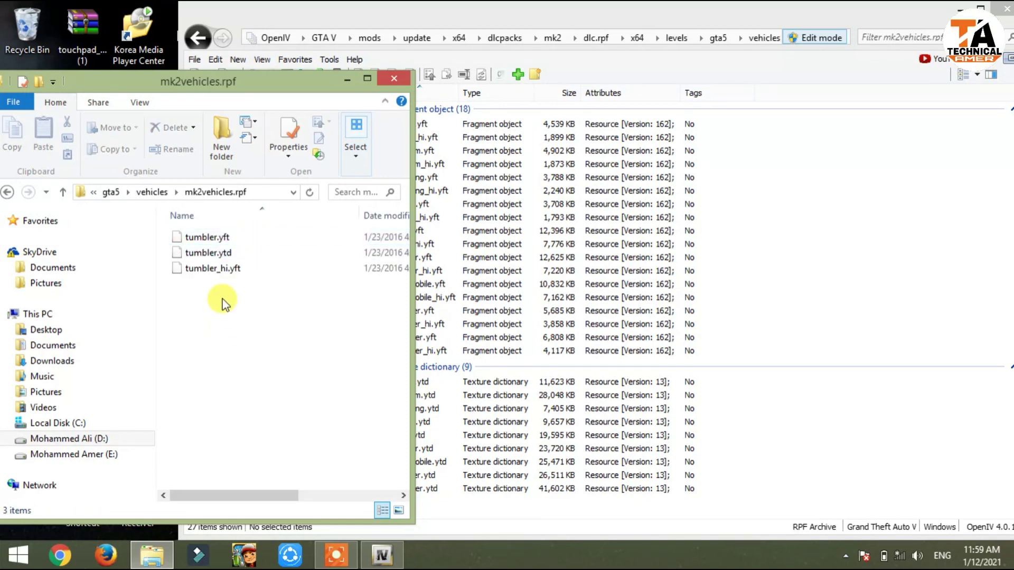
- Add tumbler.yft, tumbler.ytd and tumbler_hi.yft to the open mk2vehicles.rpf archive in OpenIV and minimize the extracted mod window
{"action": "left_click_drag", "start_coordinate": [222, 304], "coordinate": [633, 263]}
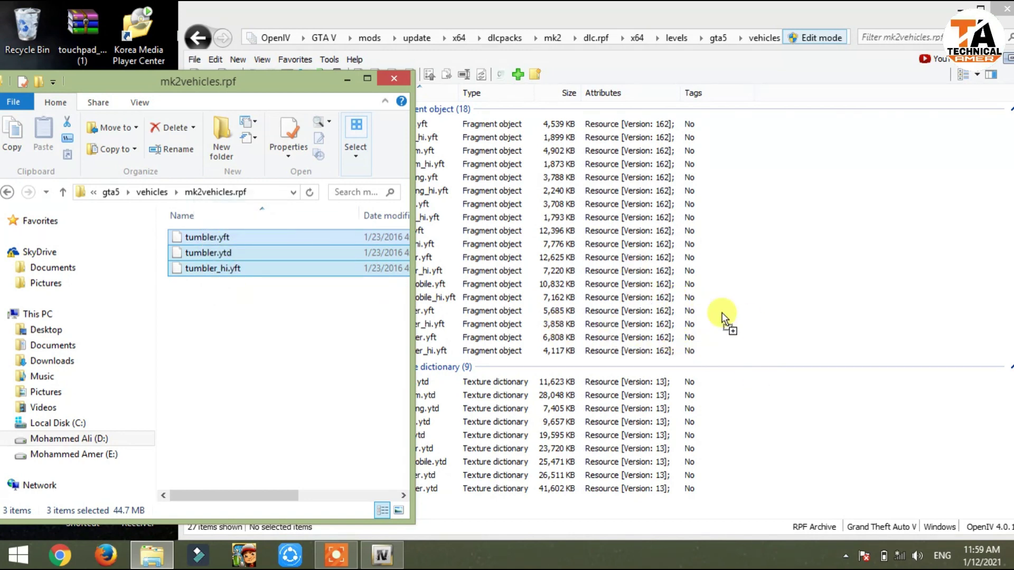
{"action": "left_click_drag", "start_coordinate": [724, 317], "coordinate": [730, 312]}
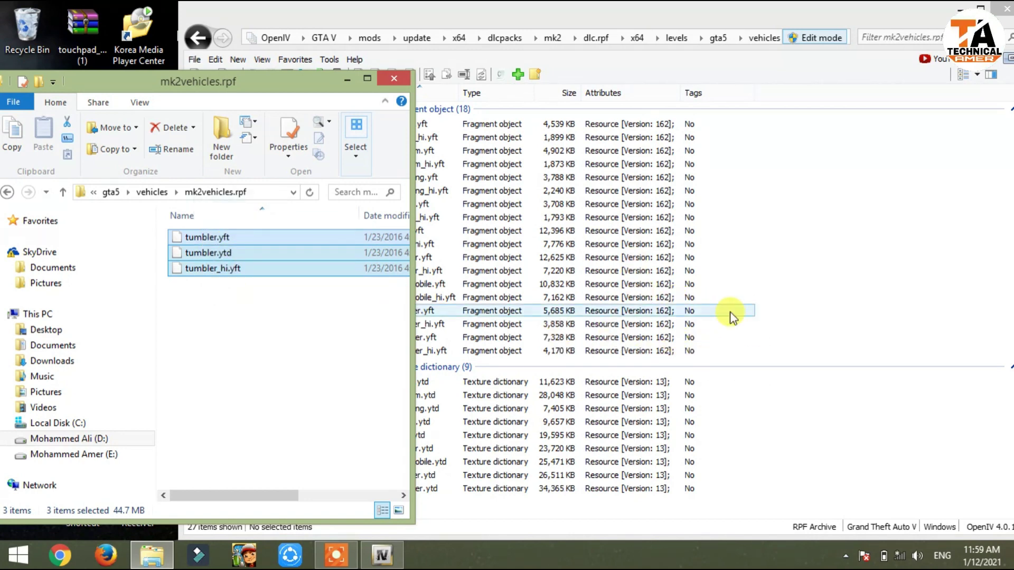
{"action": "left_click_drag", "start_coordinate": [291, 81], "coordinate": [234, 79]}
{"action": "left_click", "coordinate": [340, 76]}
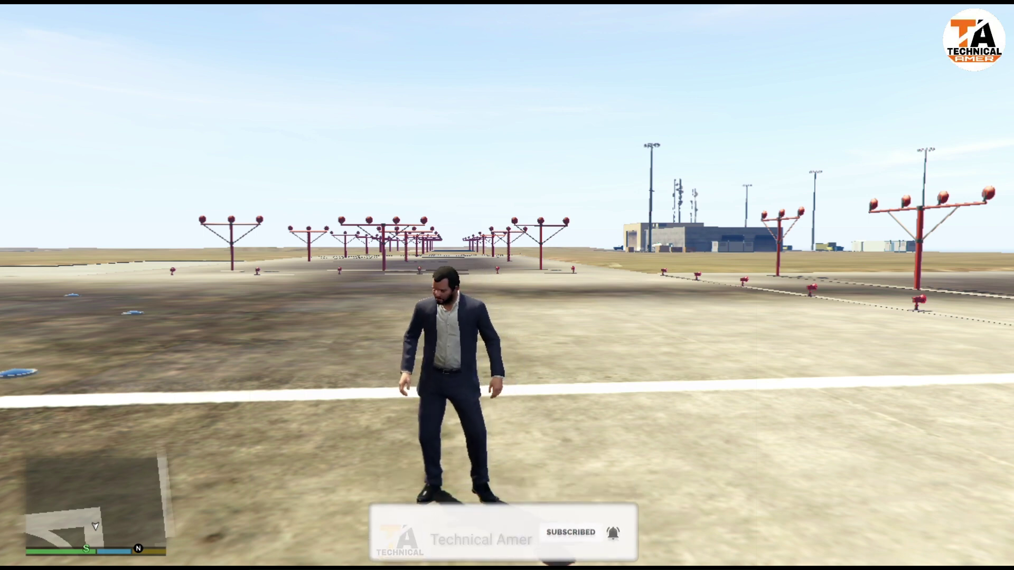
- In GTA V, spawn the vehicle model "tumbler" through the trainer's manual name entry
{"action": "key", "text": "F4"}
{"action": "key", "text": "Return"}
{"action": "key", "text": "Up"}
{"action": "key", "text": "Up"}
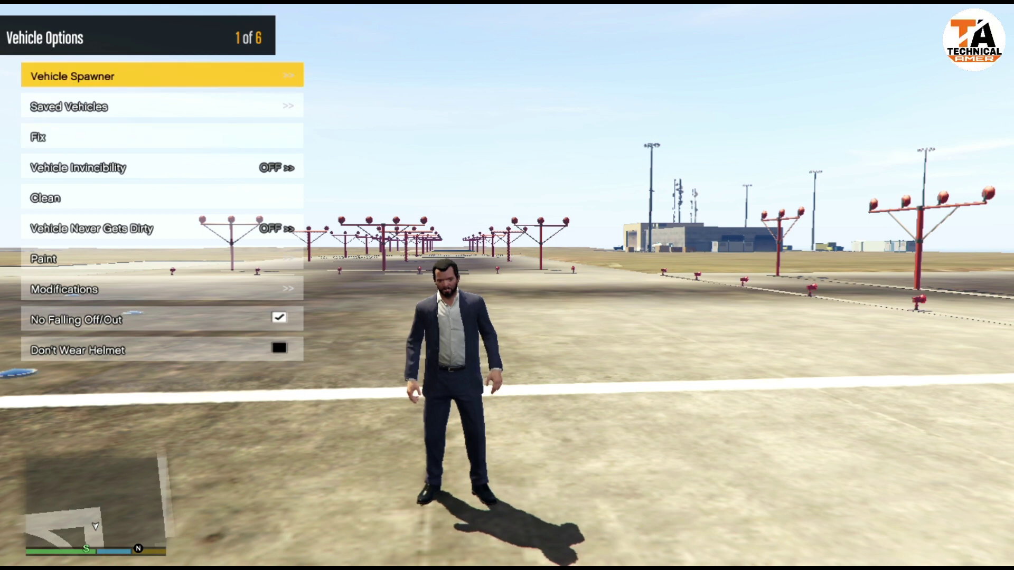
{"action": "key", "text": "Return"}
{"action": "key", "text": "Up"}
{"action": "key", "text": "Return"}
{"action": "type", "text": "bler"}
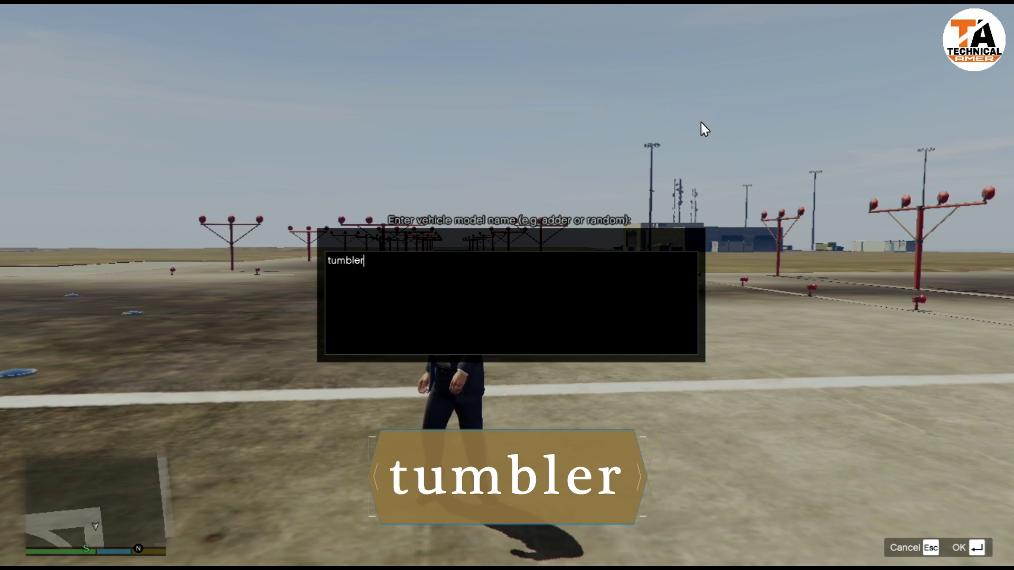
{"action": "type", "text": "tumbler"}
{"action": "key", "text": "Return"}
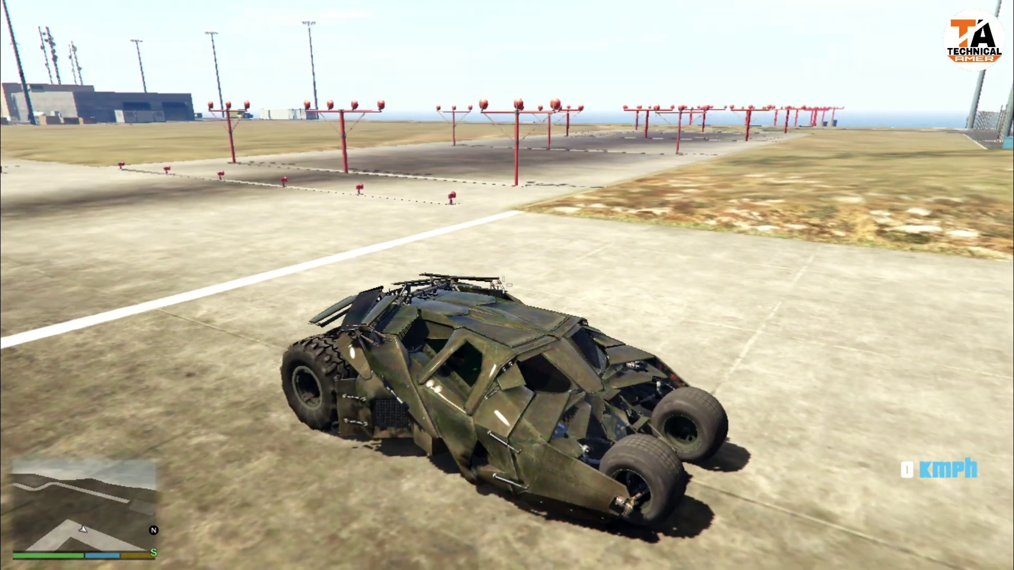
- Open the list of paint liveries for the spawned tumbler in the trainer's vehicle options
{"action": "key", "text": "F4"}
{"action": "key", "text": "Return"}
{"action": "key", "text": "Down"}
{"action": "key", "text": "Down"}
{"action": "key", "text": "Down"}
{"action": "key", "text": "Down"}
{"action": "key", "text": "Down"}
{"action": "key", "text": "Down"}
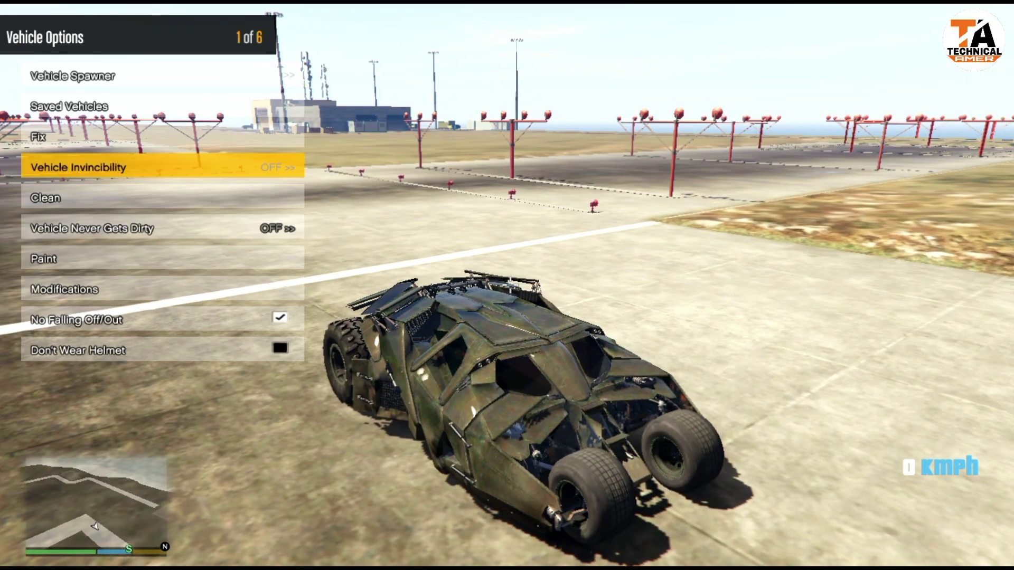
{"action": "key", "text": "Return"}
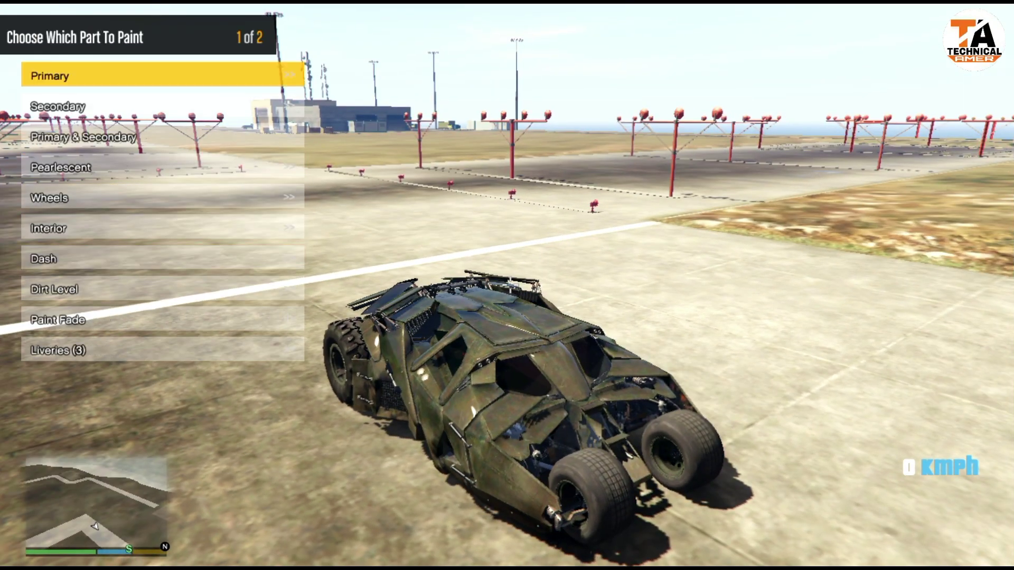
{"action": "key", "text": "Up"}
{"action": "key", "text": "Return"}
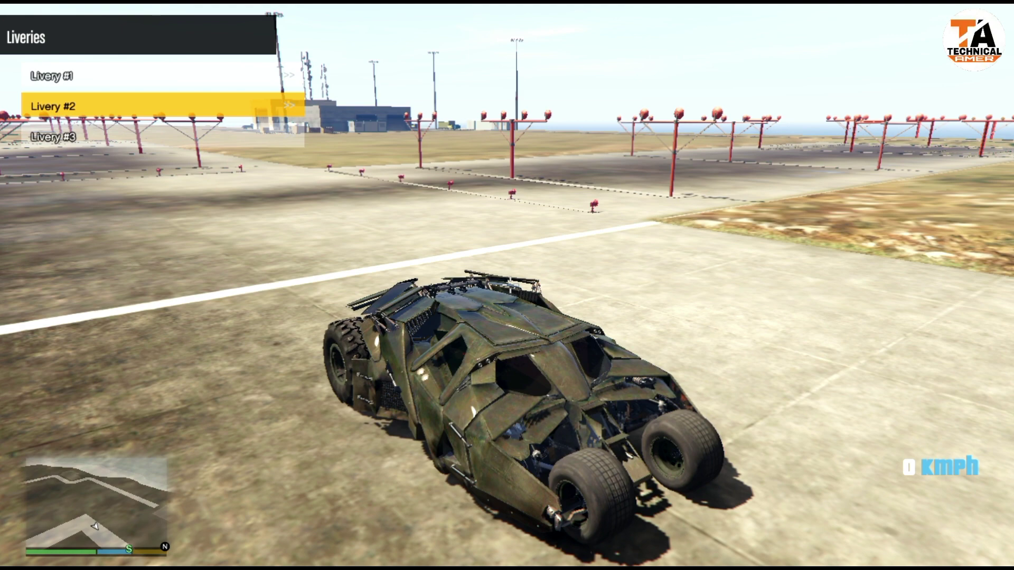
- Cycle through the tumbler's liveries, leave Livery #3 applied and close the trainer
{"action": "key", "text": "Down"}
{"action": "key", "text": "Down"}
{"action": "key", "text": "Down"}
{"action": "key", "text": "Down"}
{"action": "key", "text": "Down"}
{"action": "key", "text": "Down"}
{"action": "key", "text": "Down"}
{"action": "key", "text": "Down"}
{"action": "key", "text": "Down"}
{"action": "key", "text": "Down"}
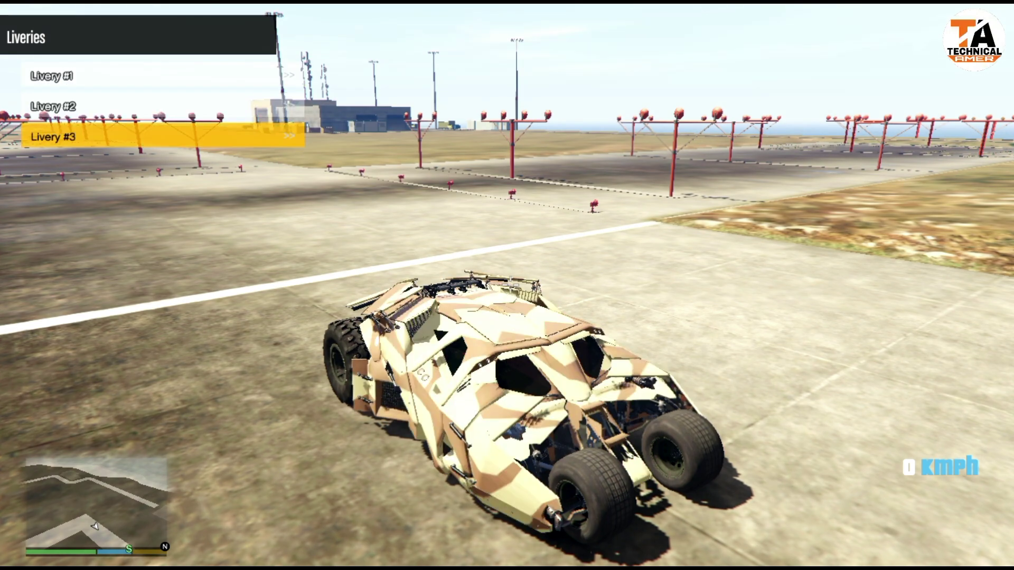
{"action": "key", "text": "BackSpace"}
{"action": "key", "text": "BackSpace"}
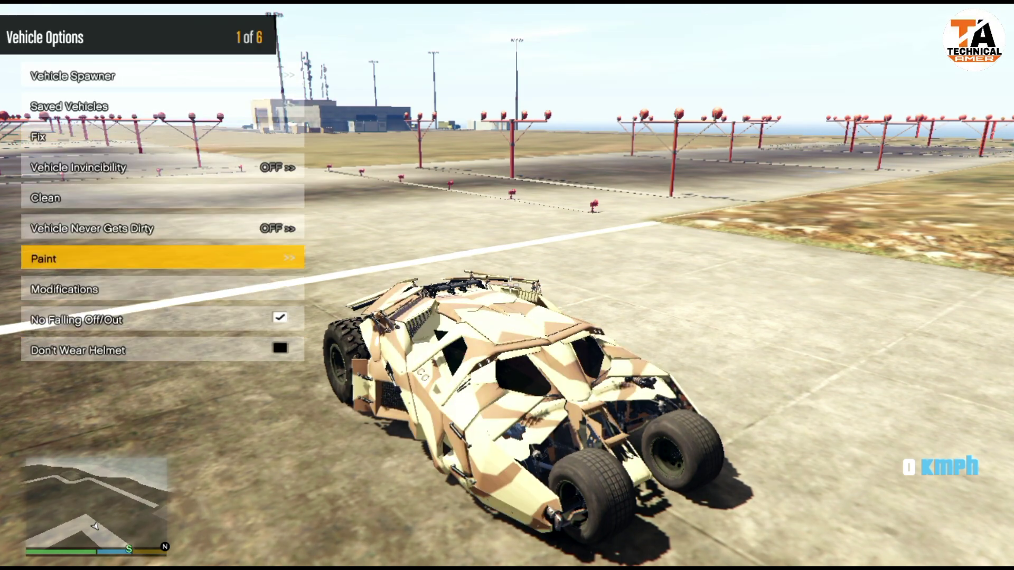
{"action": "key", "text": "BackSpace"}
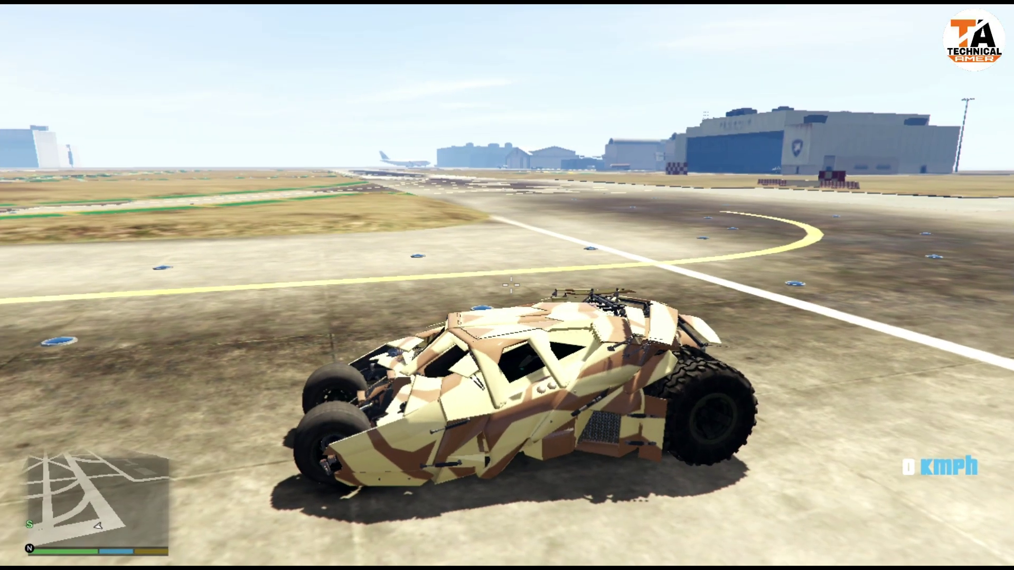
- Reopen the trainer's manual vehicle name entry and clear the model name field
{"action": "key", "text": "F4"}
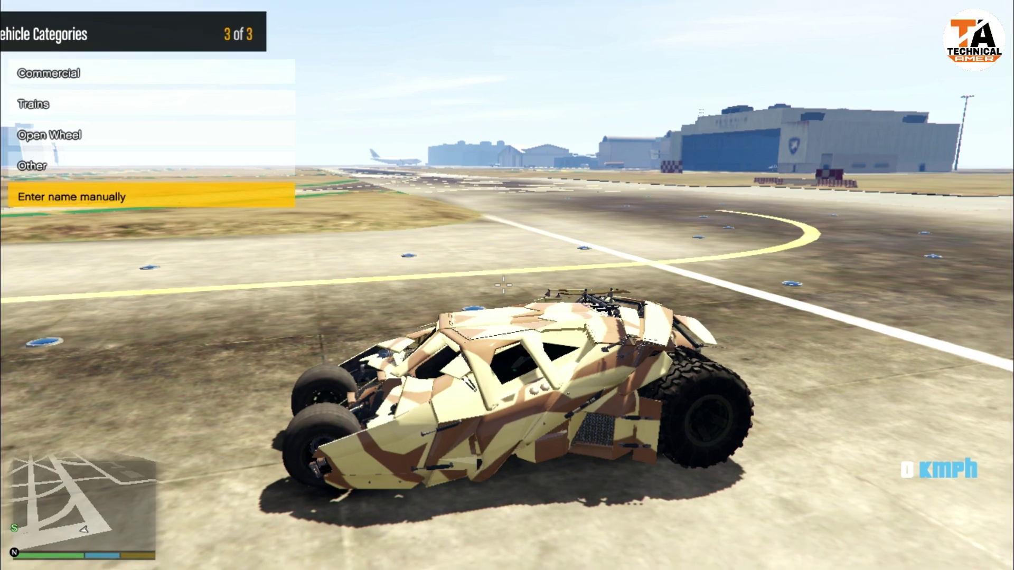
{"action": "key", "text": "Return"}
{"action": "key", "text": "BackSpace"}
{"action": "key", "text": "BackSpace"}
{"action": "key", "text": "BackSpace"}
{"action": "key", "text": "BackSpace"}
{"action": "key", "text": "BackSpace"}
{"action": "key", "text": "BackSpace"}
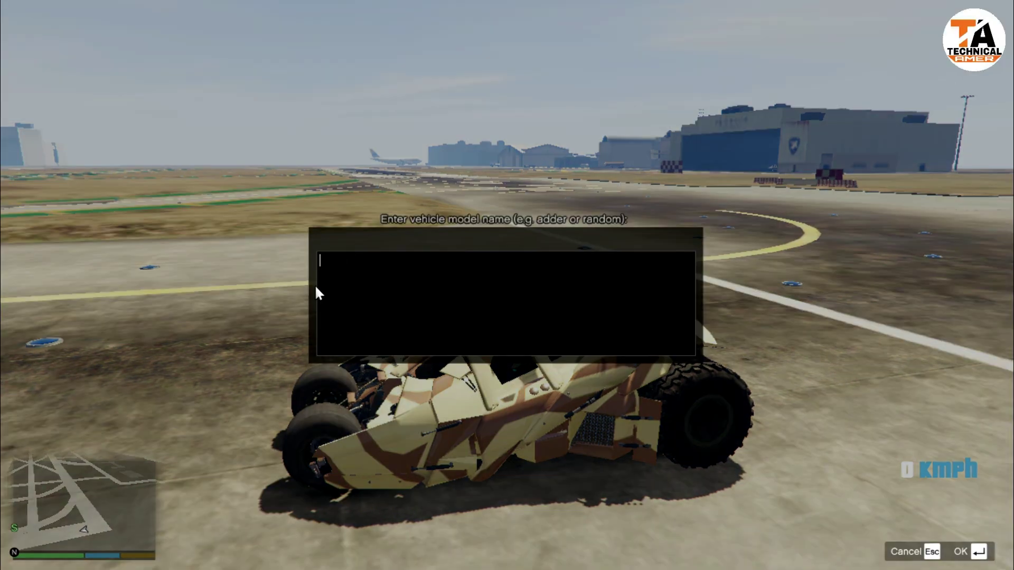